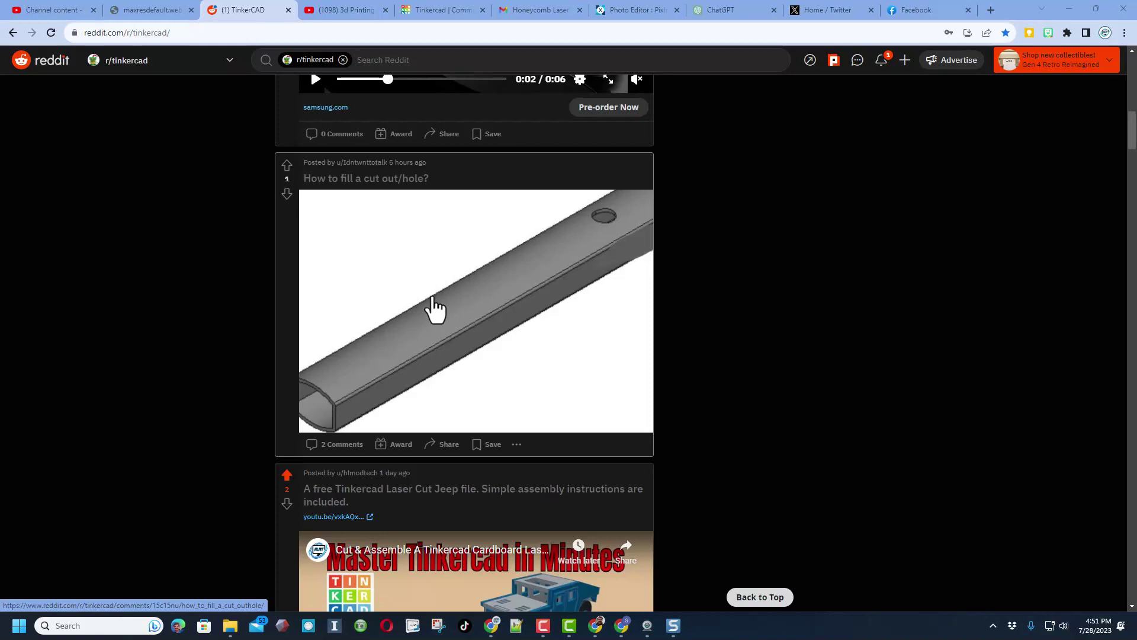
# Switch from the Reddit post about filling a hole to the Tinkercad designs dashboard
pyautogui.hotkey('ctrl', '5')
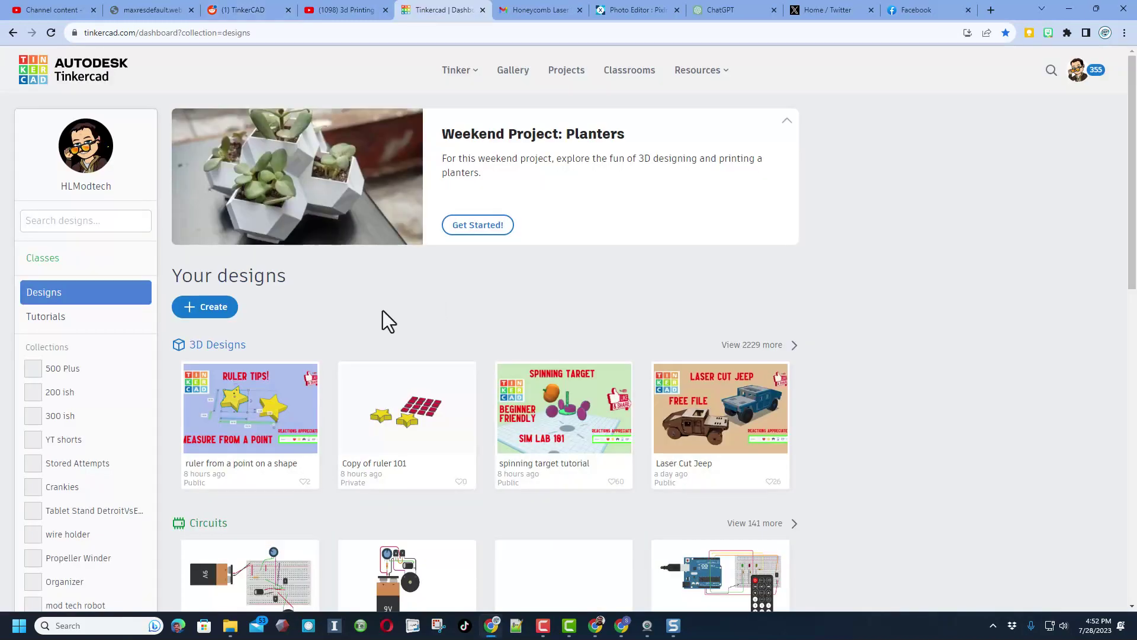
# Start a new 3D design and place a cylinder on the workplane
pyautogui.click(208, 308)
pyautogui.click(220, 339)
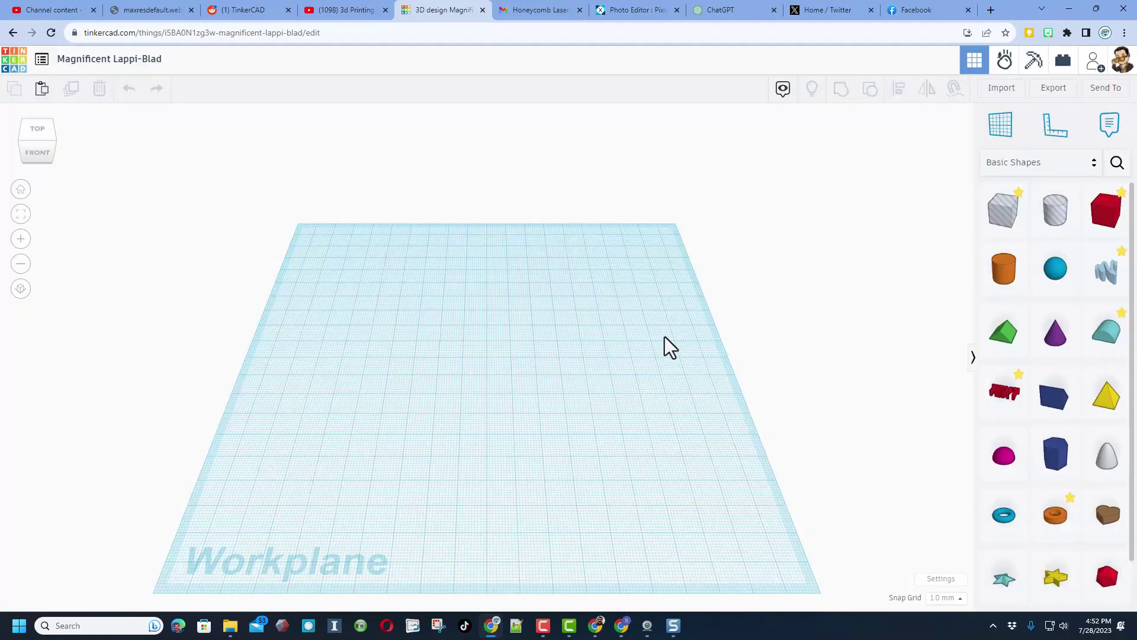
pyautogui.moveTo(1019, 287); pyautogui.dragTo(400, 364)
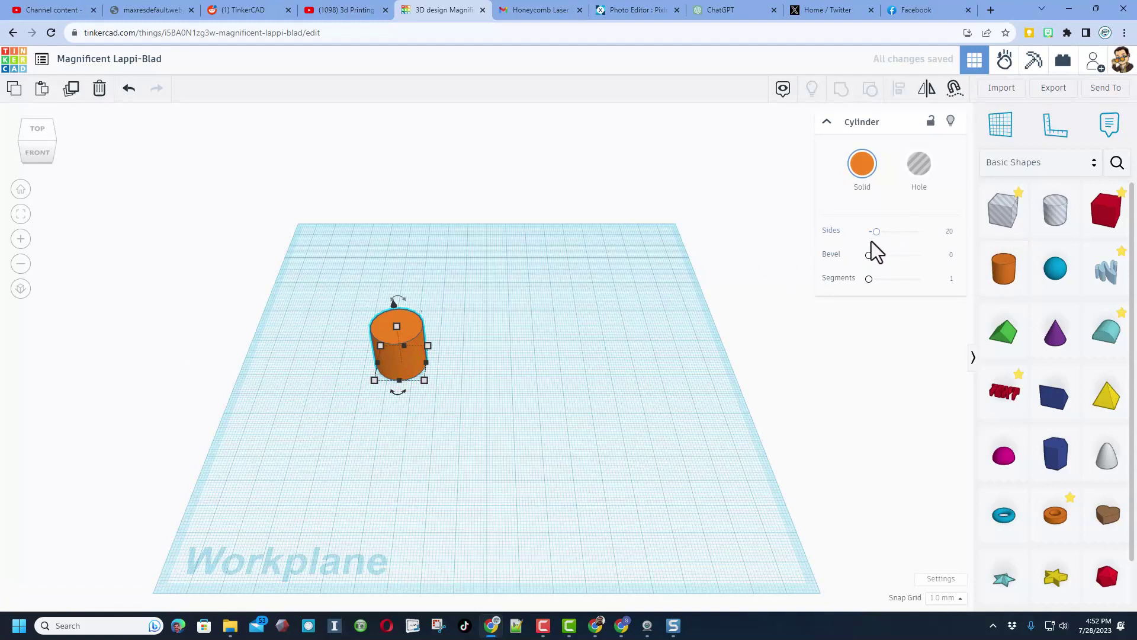
# Give the cylinder 64 sides, scale it evenly to 32, and shorten its depth to 22
pyautogui.moveTo(877, 231); pyautogui.dragTo(937, 241)
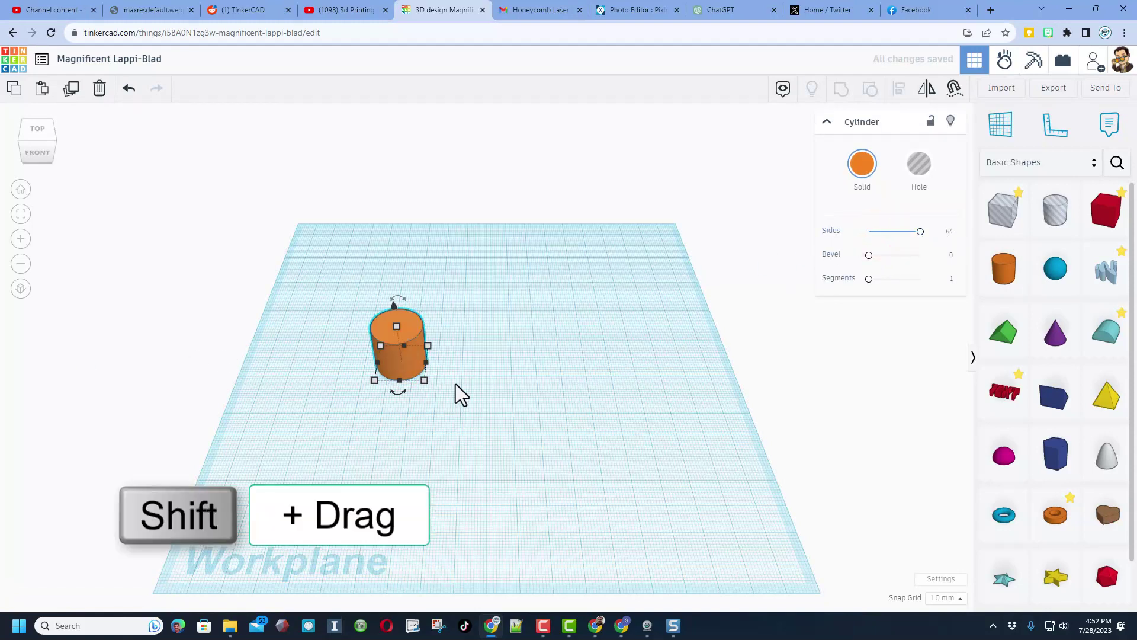
pyautogui.moveTo(424, 381)
pyautogui.keyDown('shift'); pyautogui.mouseDown()
pyautogui.moveTo(458, 397)
pyautogui.moveTo(413, 406)
pyautogui.moveTo(418, 393)
pyautogui.mouseUp(); pyautogui.keyUp('shift')
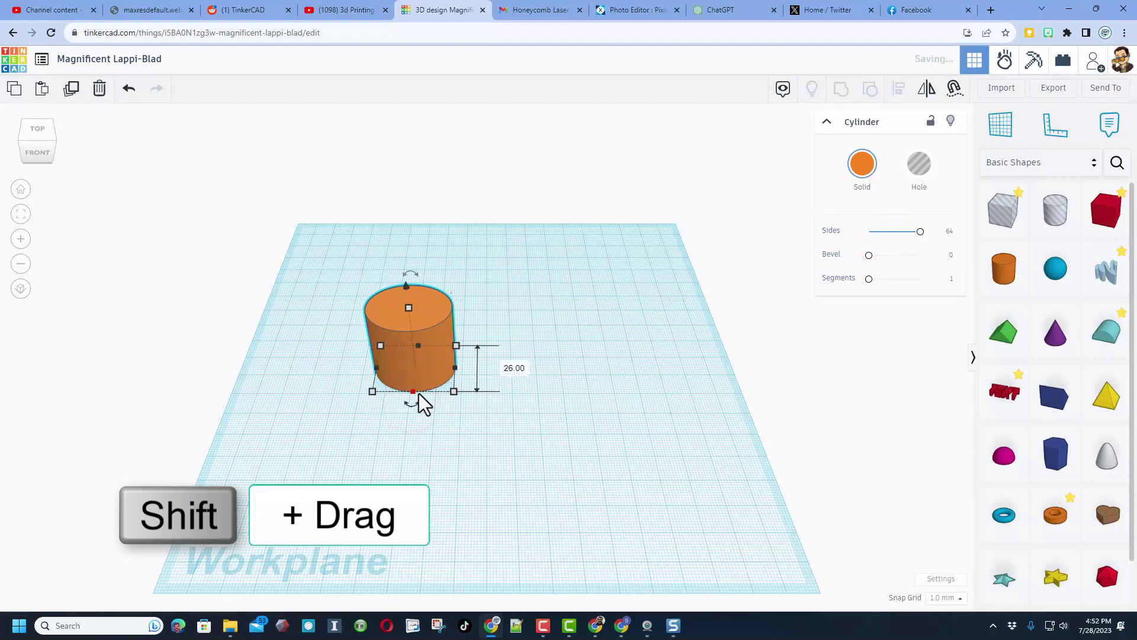
pyautogui.click(541, 351)
pyautogui.moveTo(505, 226)
pyautogui.mouseDown(button='right')
pyautogui.moveTo(486, 279)
pyautogui.moveTo(400, 312)
pyautogui.mouseUp(button='right')
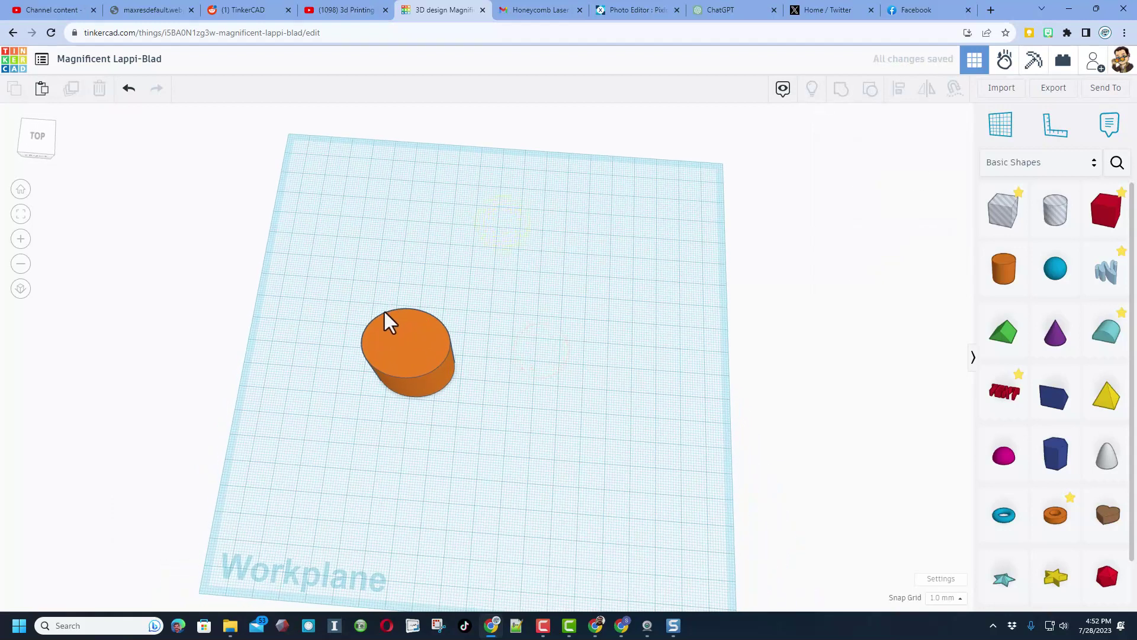
pyautogui.click(410, 323)
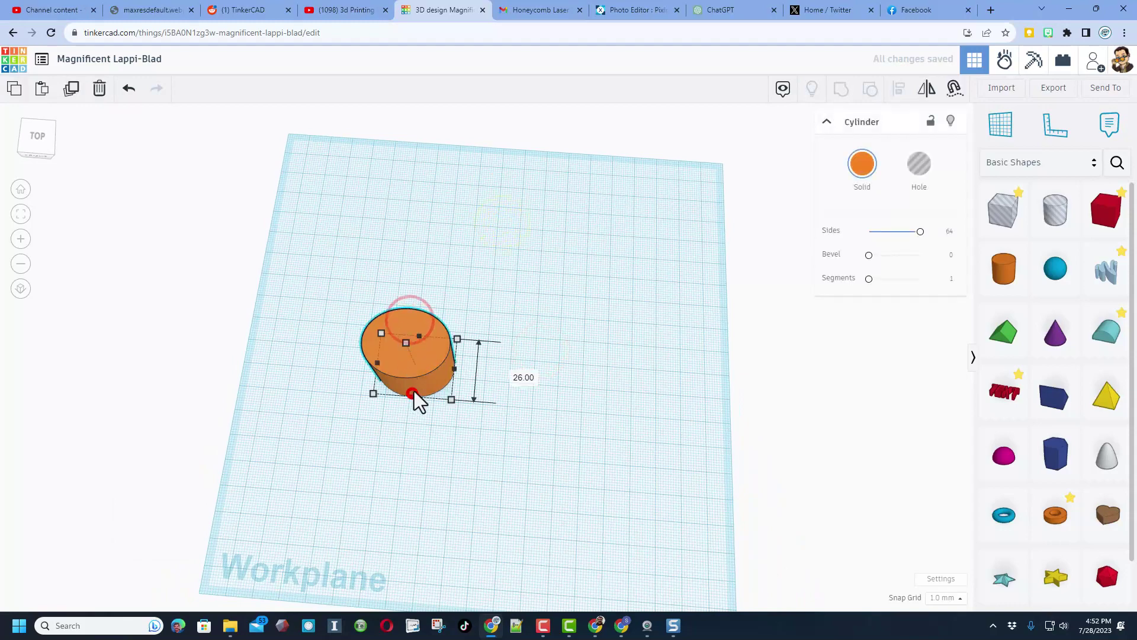
pyautogui.moveTo(414, 391); pyautogui.dragTo(417, 385)
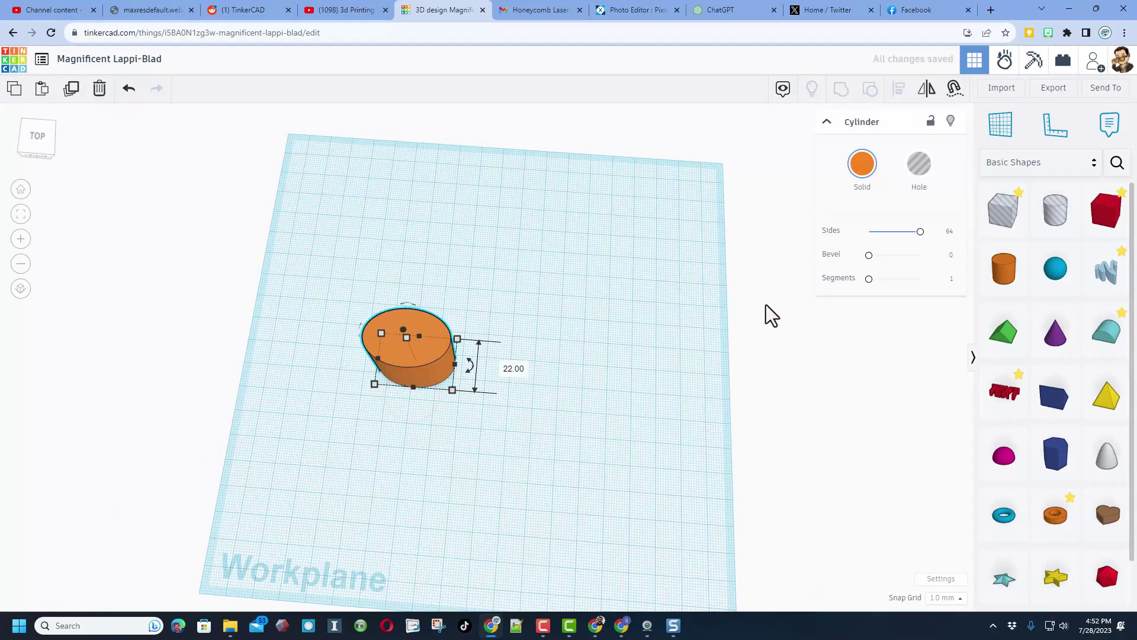
pyautogui.click(693, 310)
# Add a box hole lengthened to 32 overlapping one side of the cylinder
pyautogui.click(1003, 211)
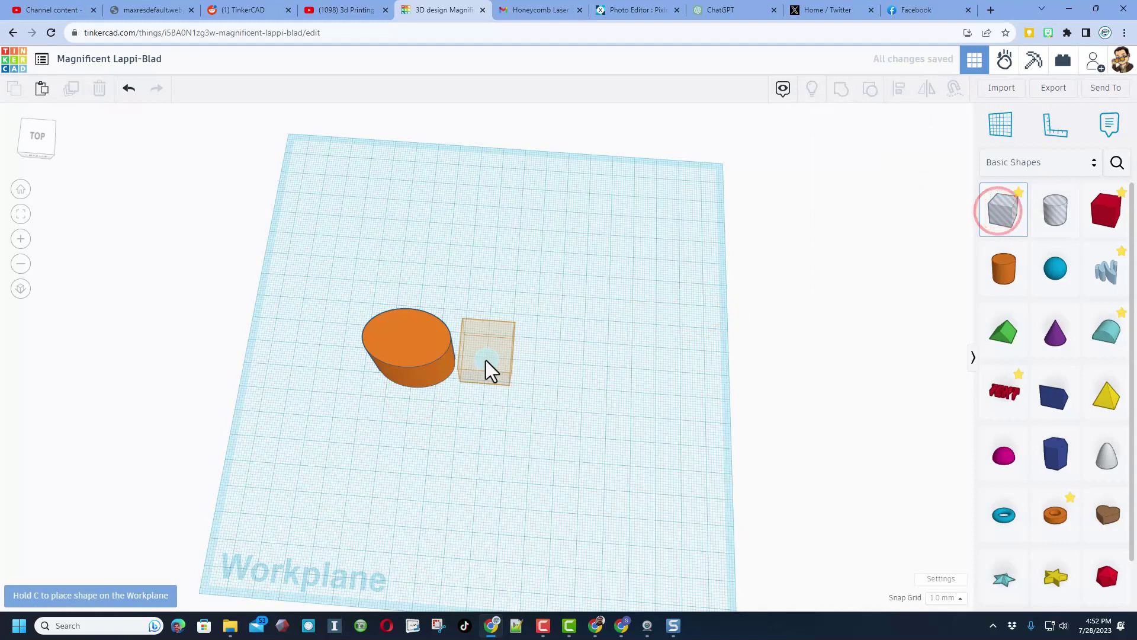
pyautogui.click(468, 353)
pyautogui.moveTo(467, 370); pyautogui.dragTo(467, 395)
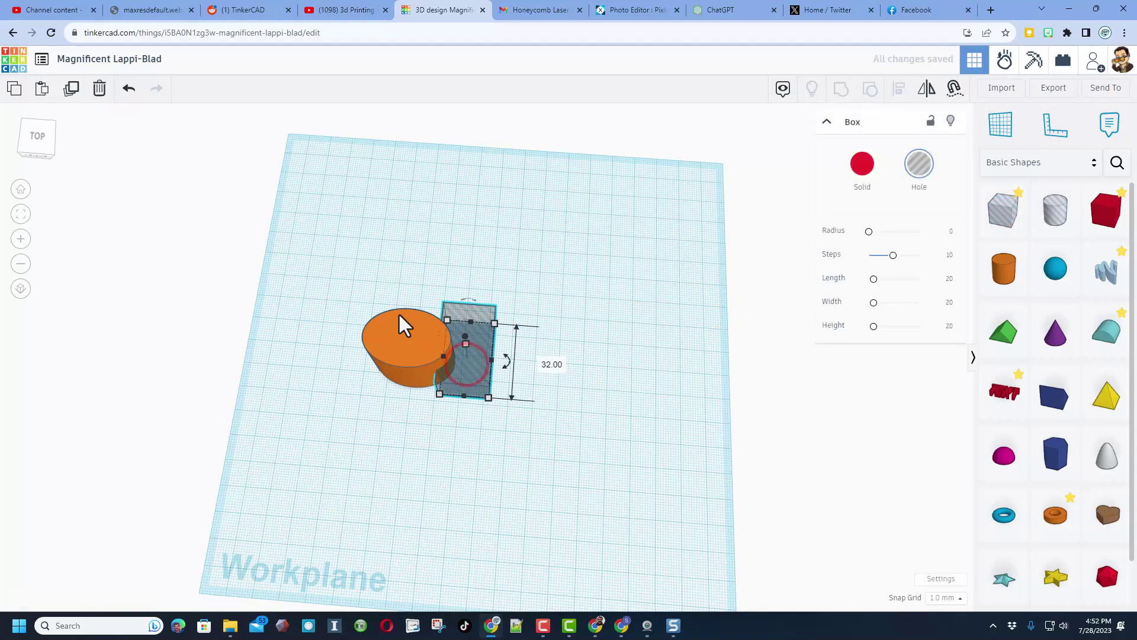
pyautogui.moveTo(398, 323); pyautogui.dragTo(405, 352)
pyautogui.click(520, 350)
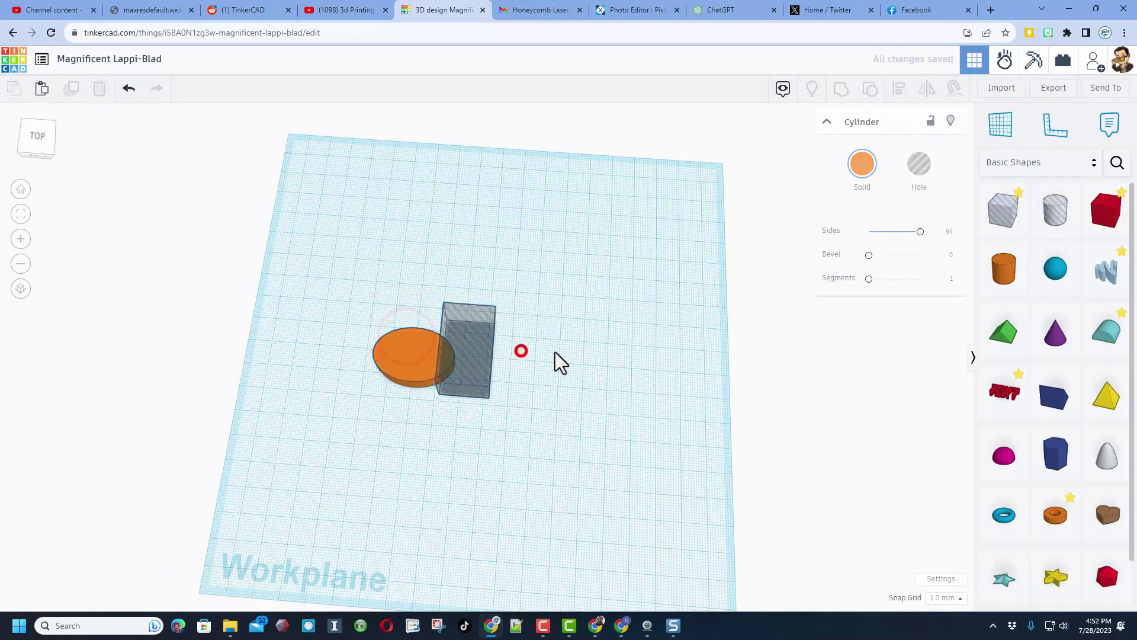
pyautogui.moveTo(556, 353); pyautogui.dragTo(600, 354, button='right')
# Duplicate the box hole onto the cylinder's other side and group the two holes
pyautogui.click(485, 363)
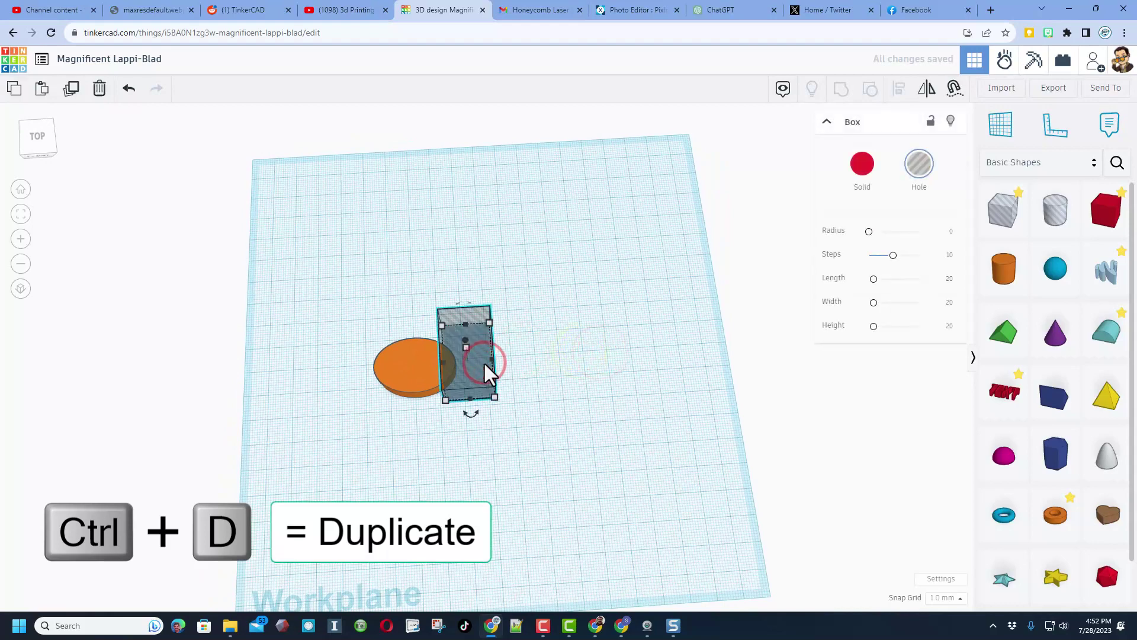
pyautogui.hotkey('ctrl', 'd')
pyautogui.moveTo(473, 363); pyautogui.dragTo(355, 369)
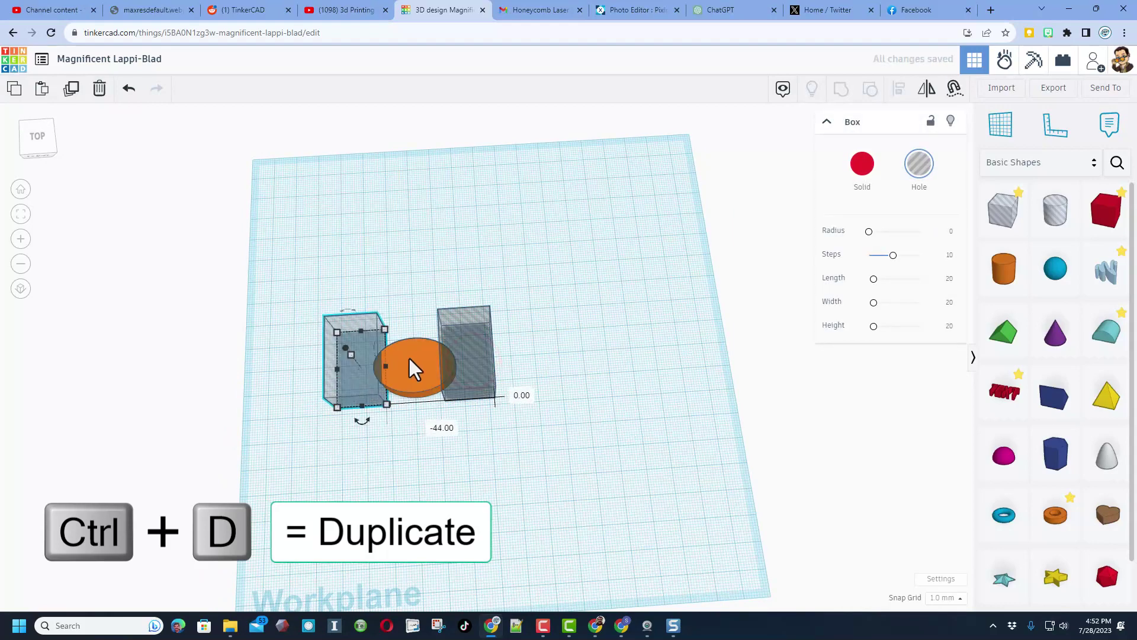
pyautogui.keyDown('shift'); pyautogui.click(456, 329); pyautogui.keyUp('shift')
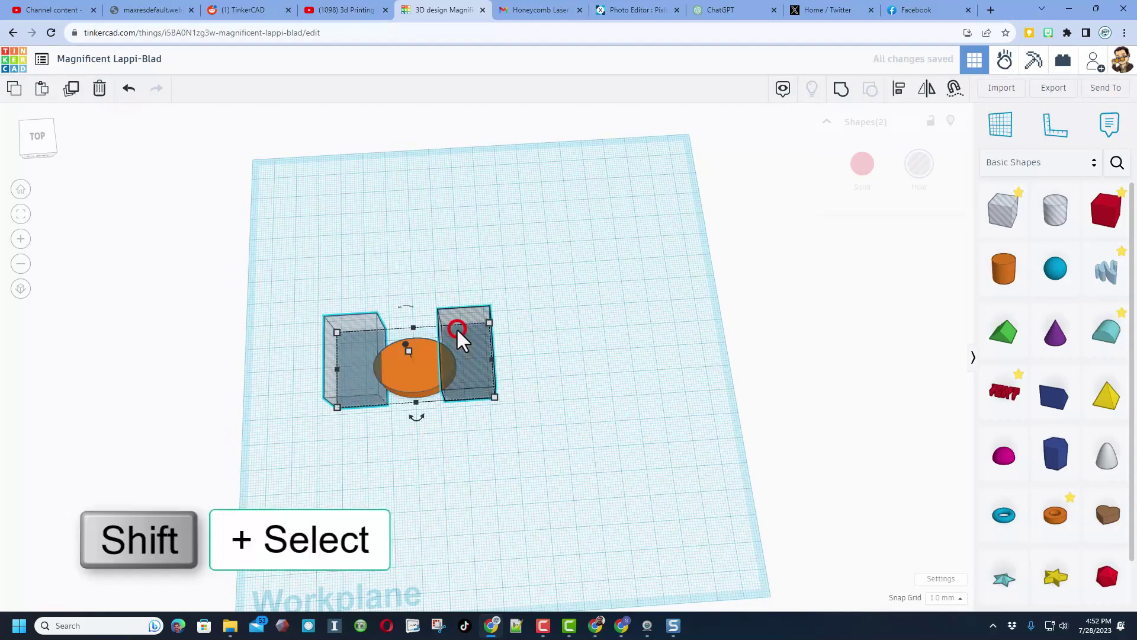
pyautogui.click(841, 88)
pyautogui.click(460, 286)
# Centre the cylinder between the hole group and group them into one flat-sided shape
pyautogui.moveTo(347, 253); pyautogui.dragTo(497, 456)
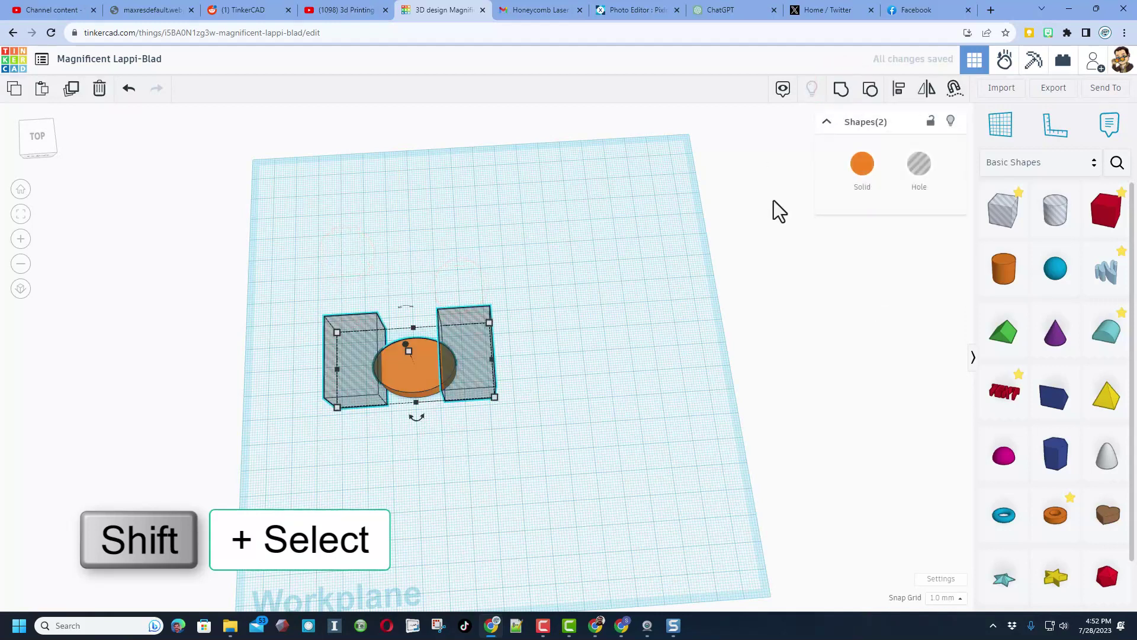
pyautogui.click(897, 91)
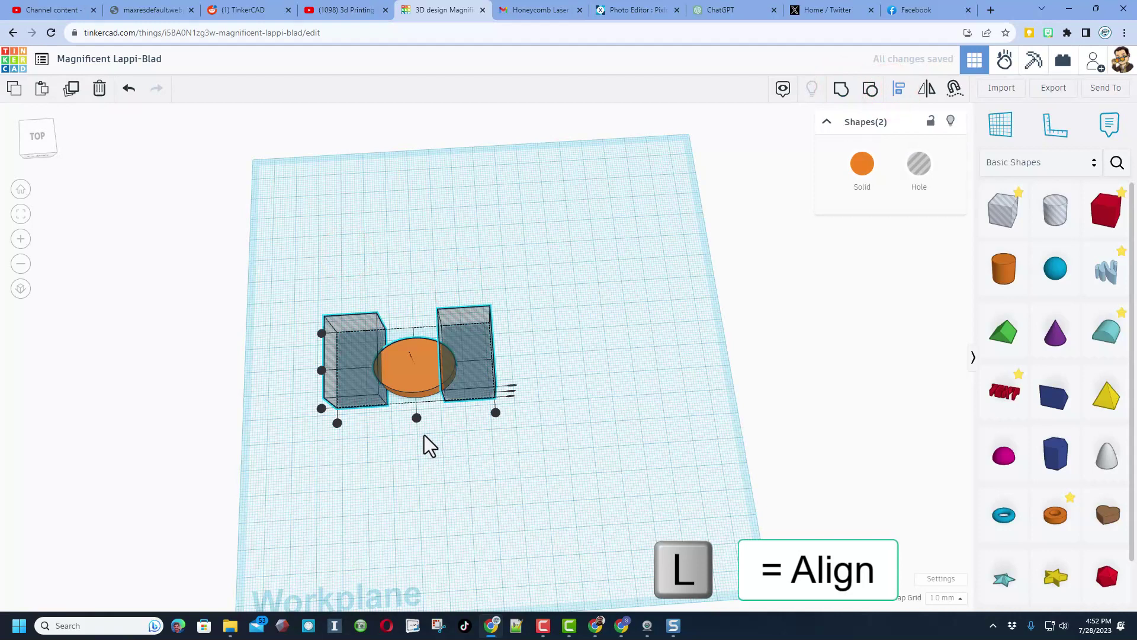
pyautogui.click(417, 418)
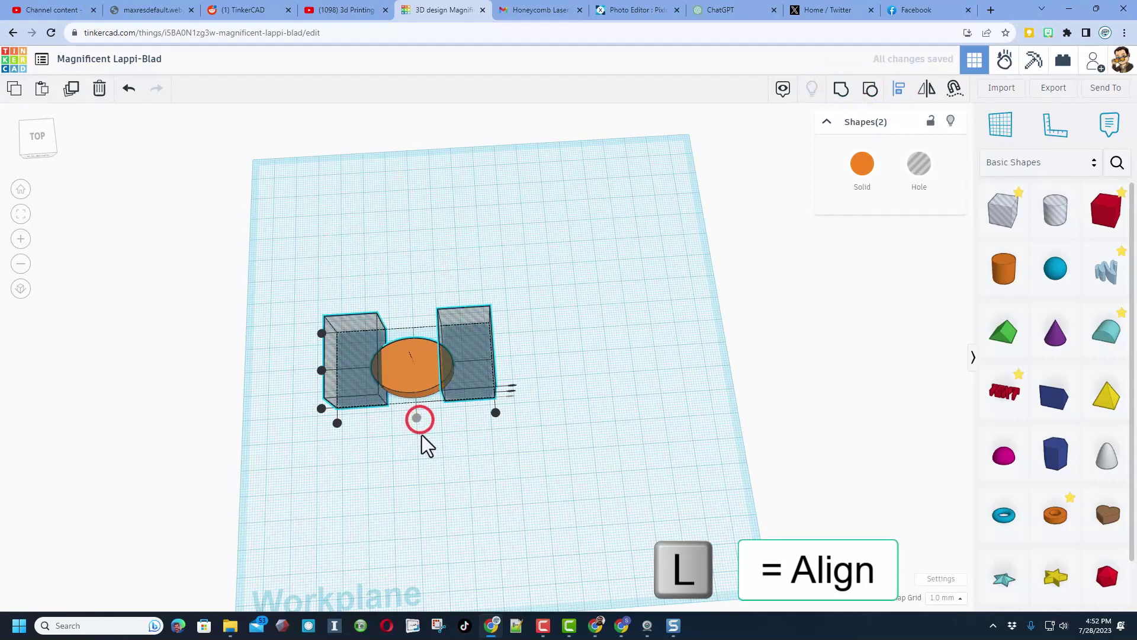
pyautogui.click(839, 92)
pyautogui.click(465, 418)
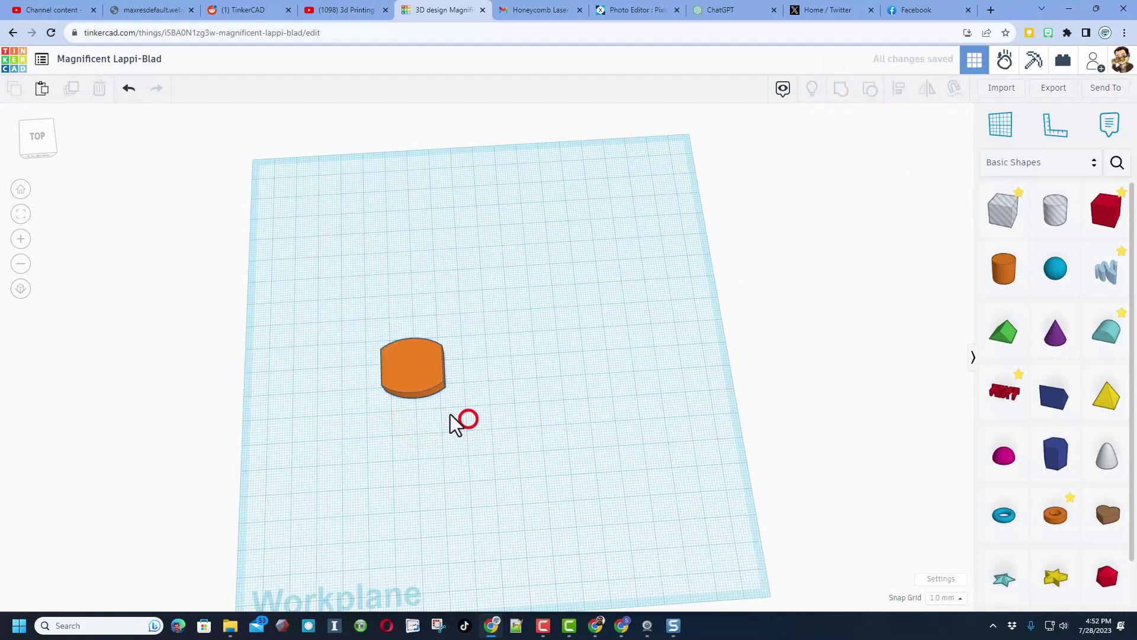
pyautogui.click(419, 379)
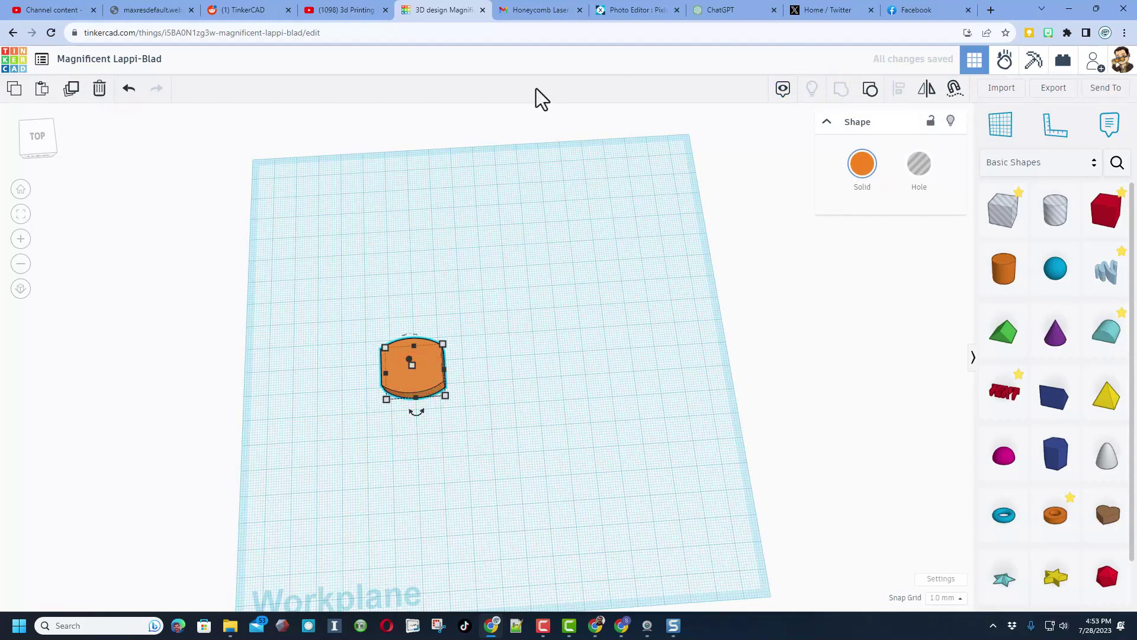
pyautogui.click(256, 10)
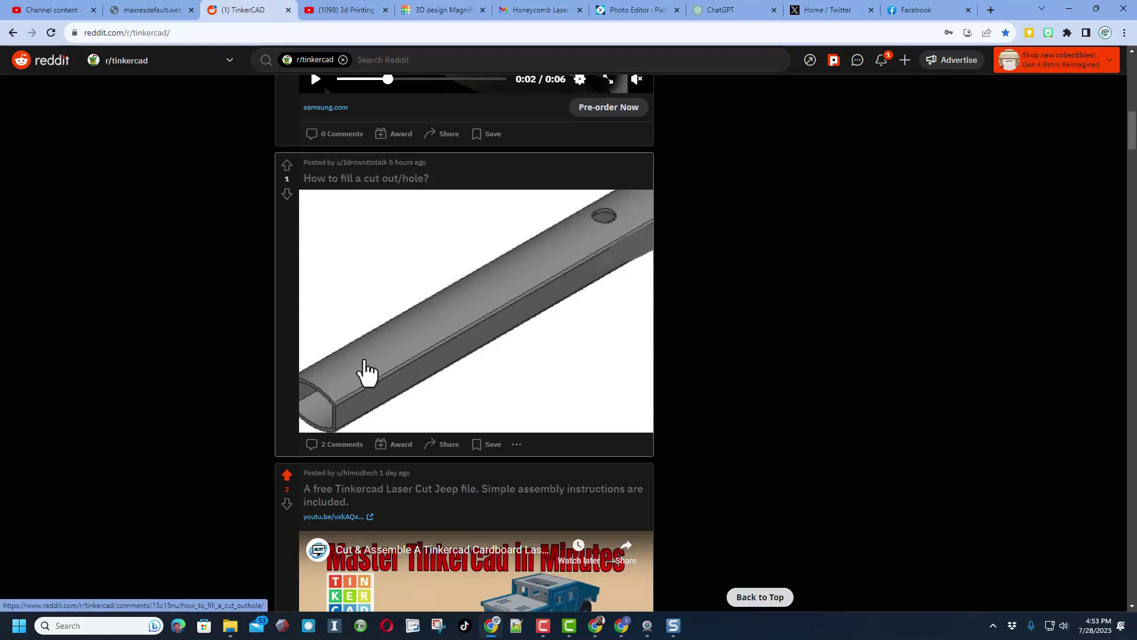
pyautogui.click(445, 13)
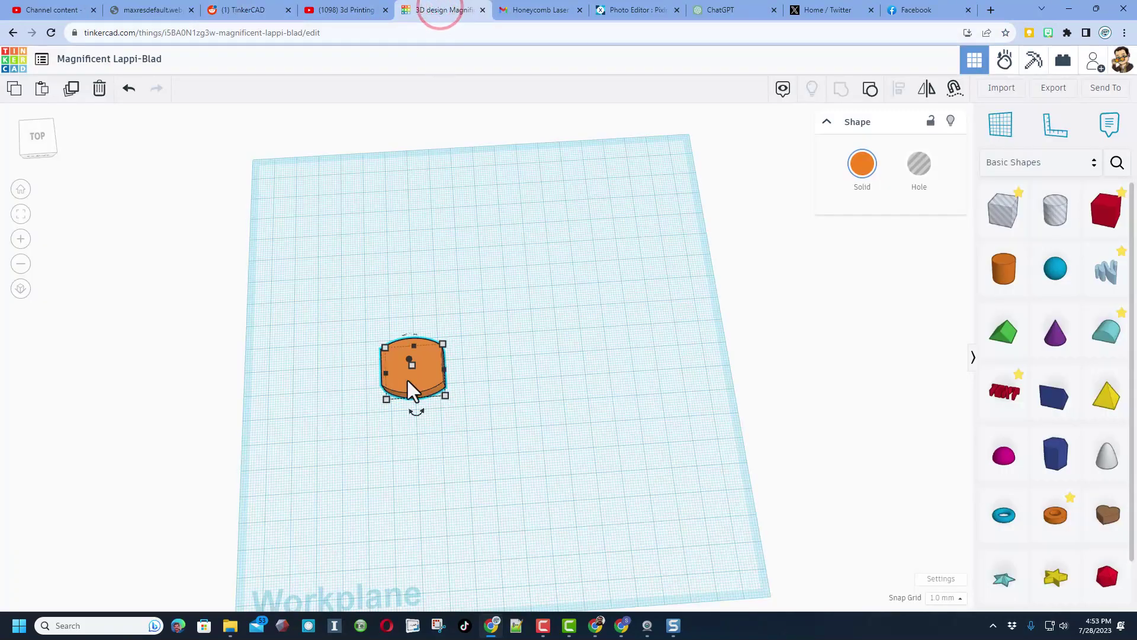
# Shorten the flat-sided shape's depth to 19
pyautogui.click(416, 324)
pyautogui.moveTo(418, 326); pyautogui.dragTo(424, 355, button='right')
pyautogui.click(424, 355)
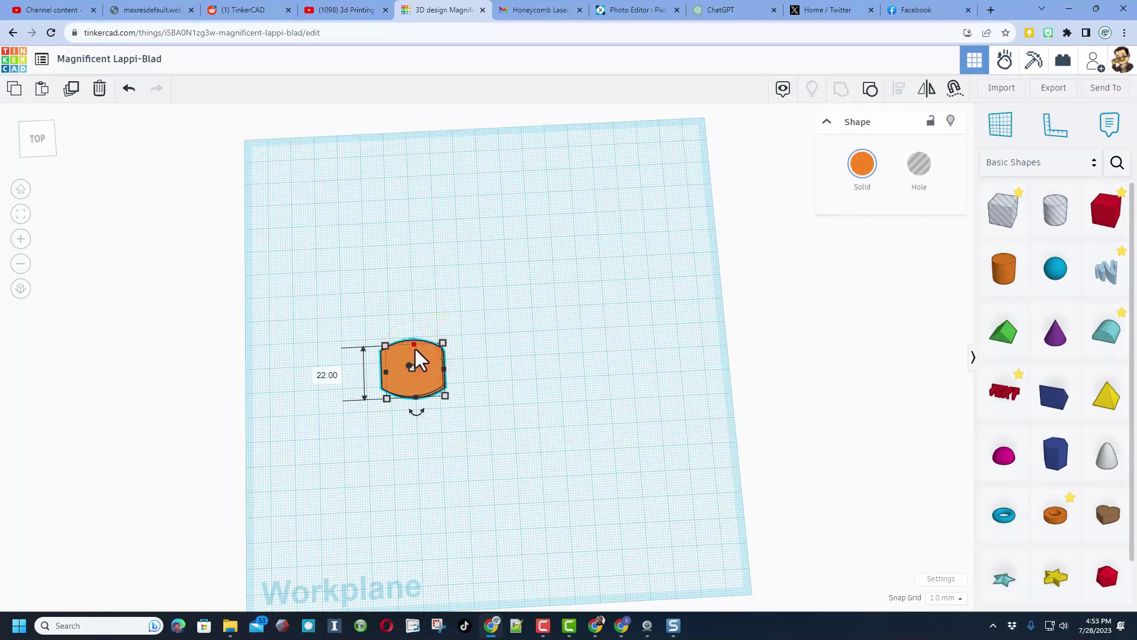
pyautogui.click(414, 349)
pyautogui.moveTo(414, 350); pyautogui.dragTo(414, 357)
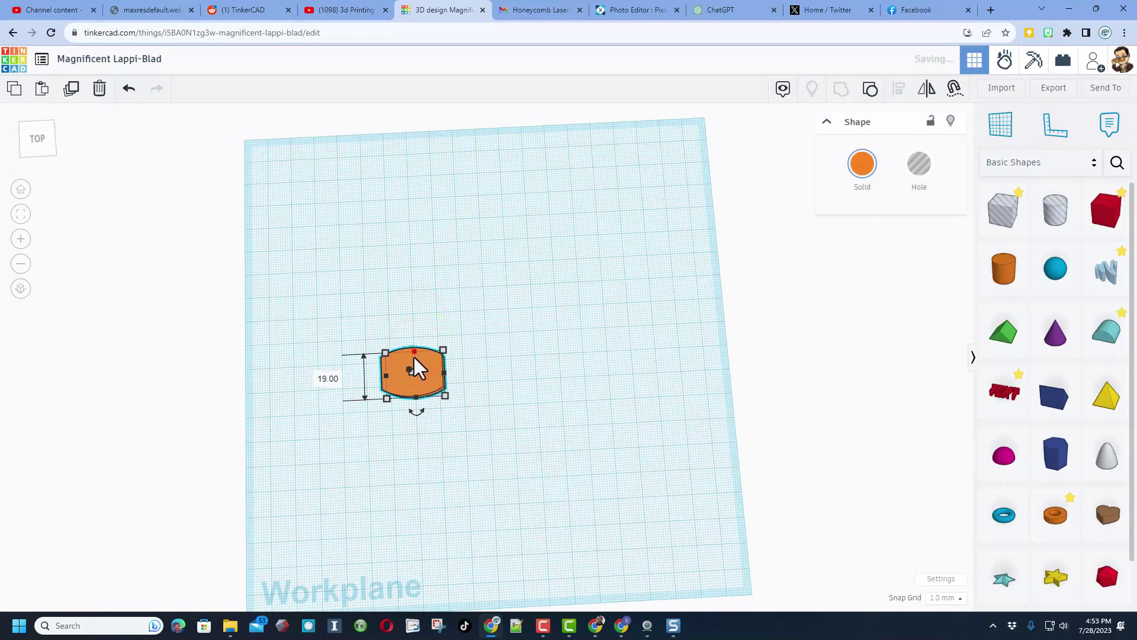
pyautogui.click(431, 329)
pyautogui.click(426, 372)
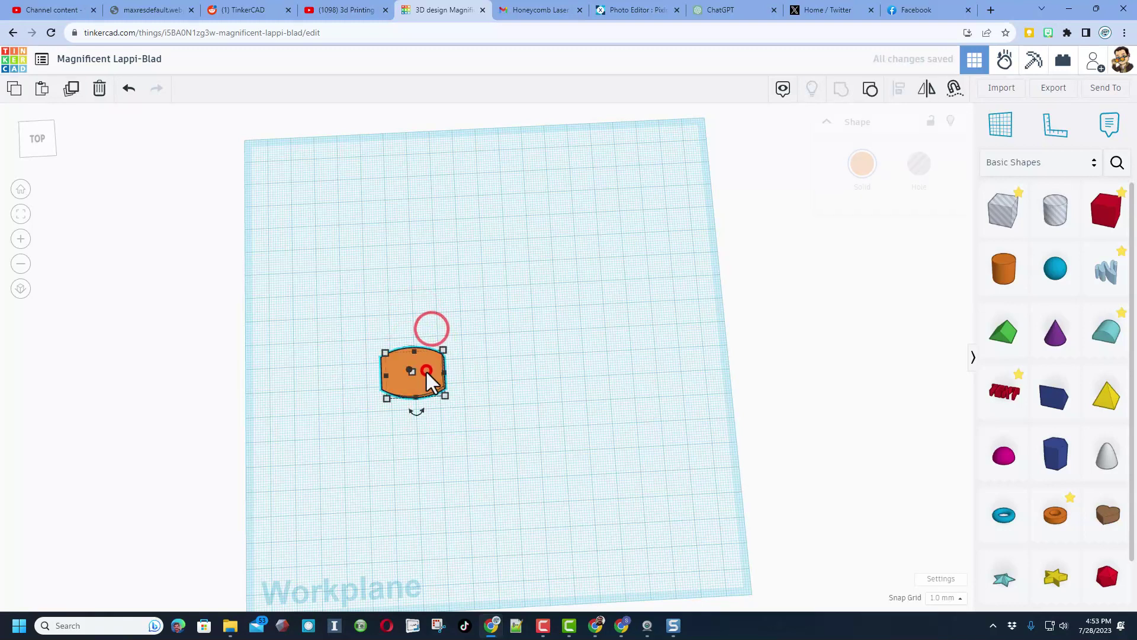
# Export the design as the SVG file Magnificent Lappi-Blad.svg
pyautogui.click(1046, 84)
pyautogui.click(504, 449)
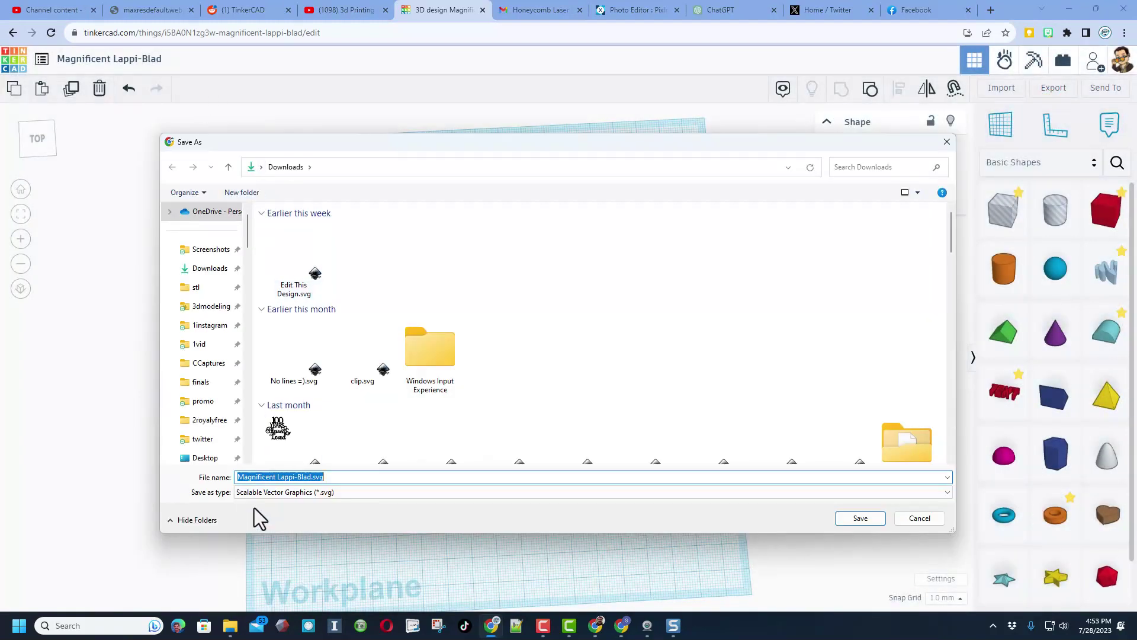
pyautogui.click(859, 519)
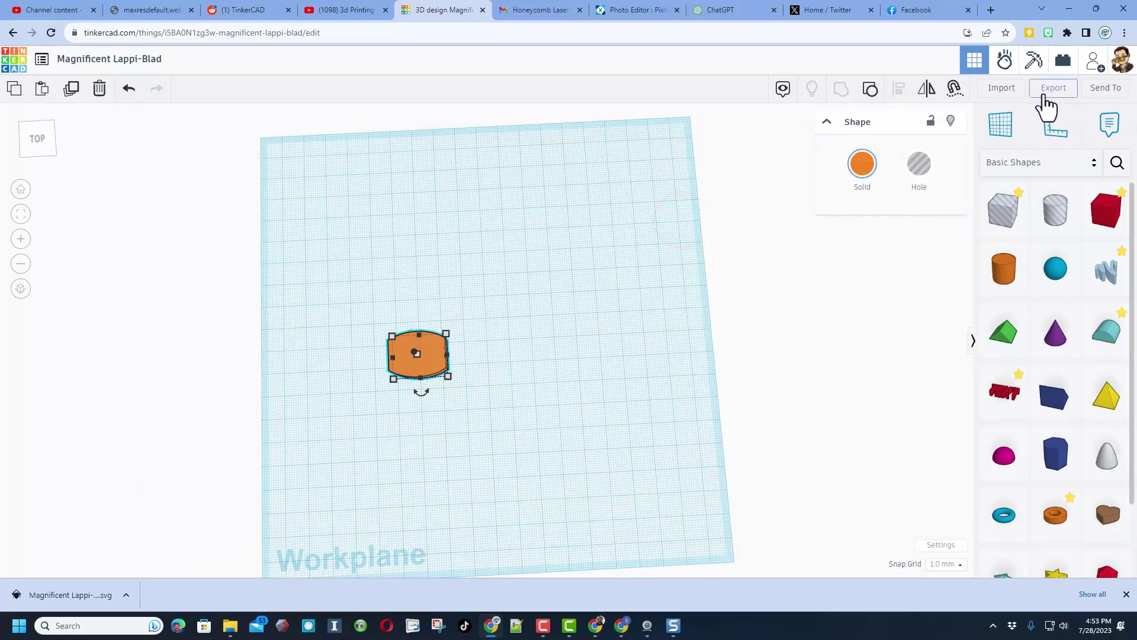
# Import Magnificent Lappi-Blad.svg centred on art and move the grey copy right of the orange shape
pyautogui.click(1010, 90)
pyautogui.click(567, 311)
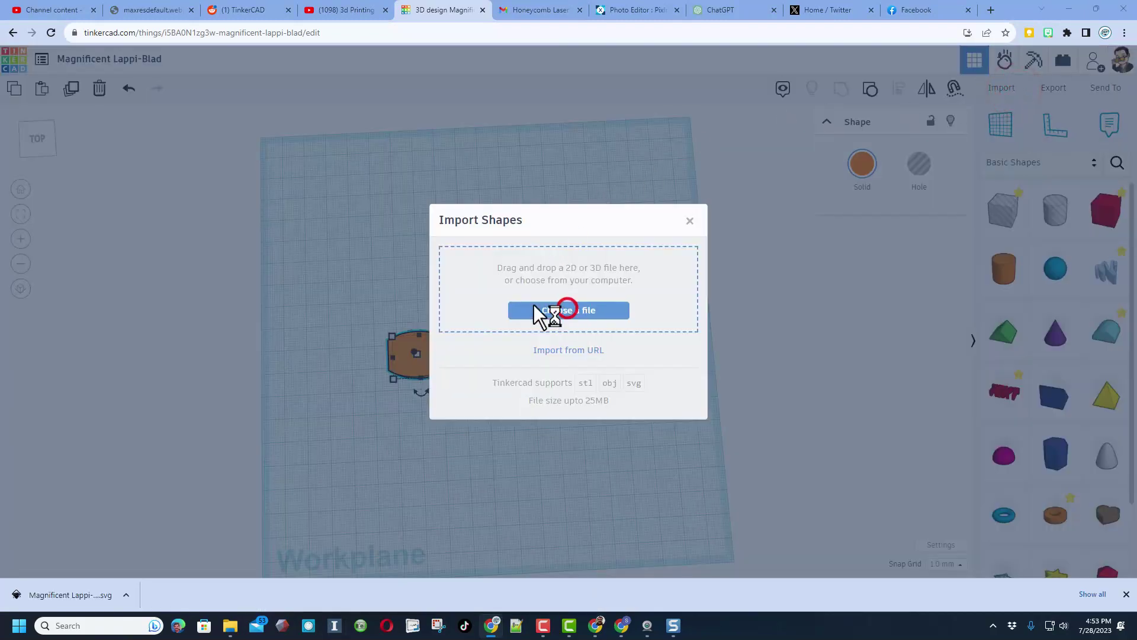
pyautogui.doubleClick(326, 269)
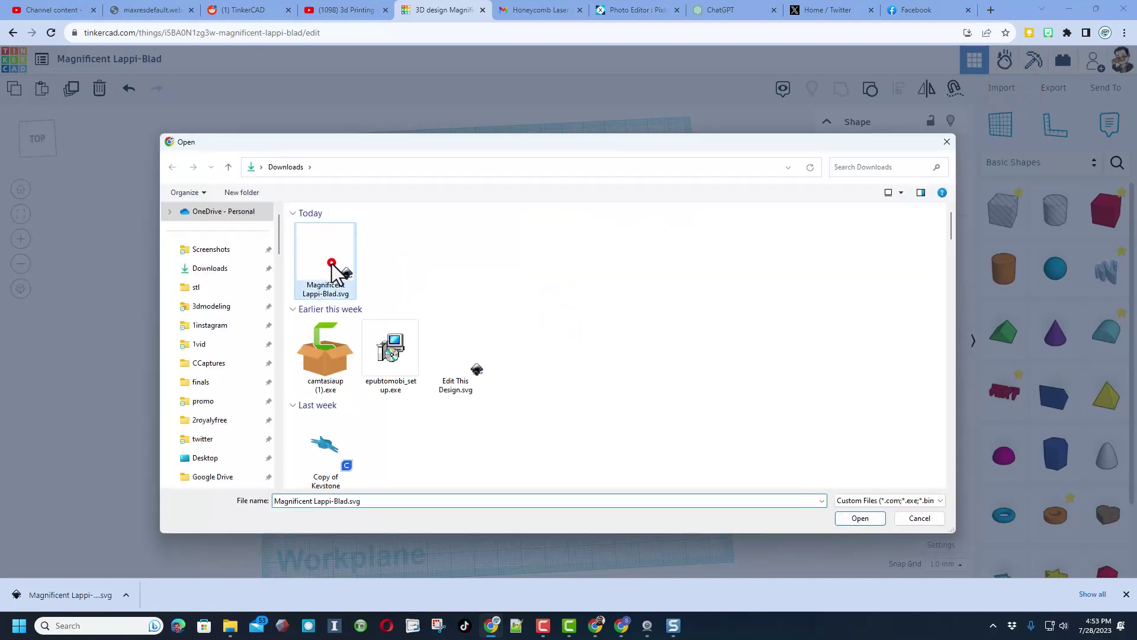
pyautogui.click(546, 298)
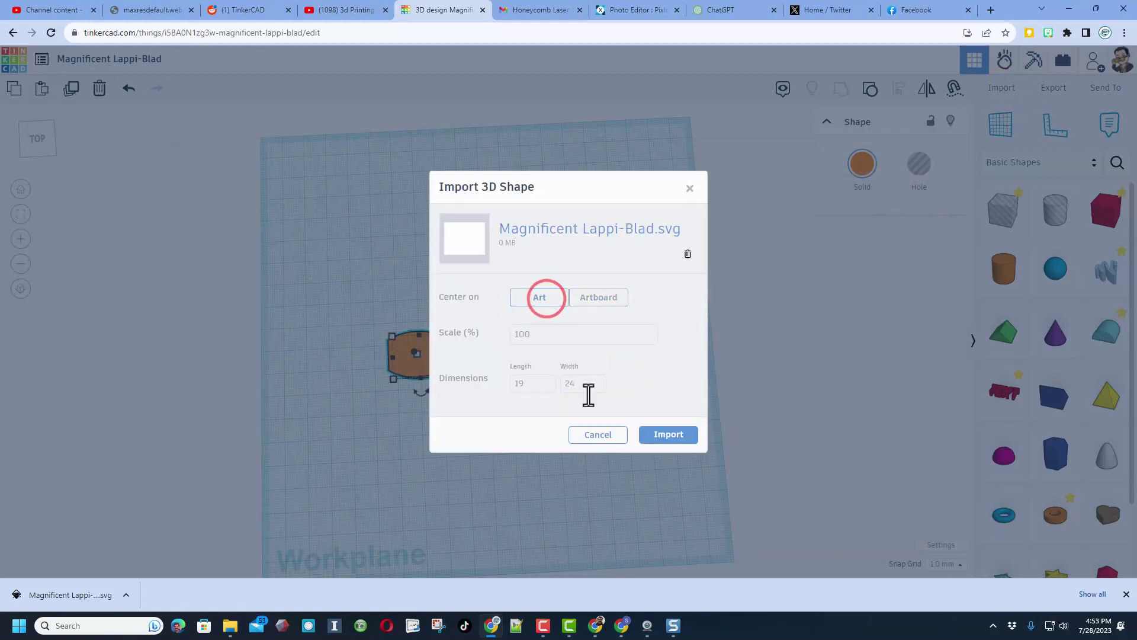
pyautogui.click(651, 437)
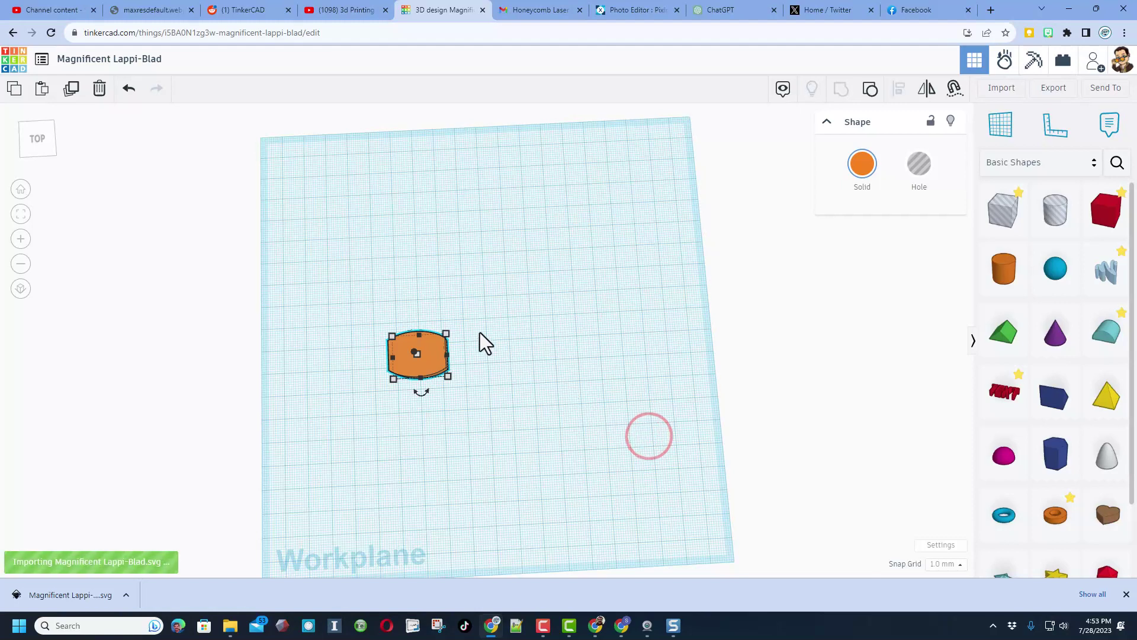
pyautogui.moveTo(533, 427); pyautogui.dragTo(497, 343, button='right')
pyautogui.moveTo(492, 336); pyautogui.dragTo(536, 343)
pyautogui.click(610, 387)
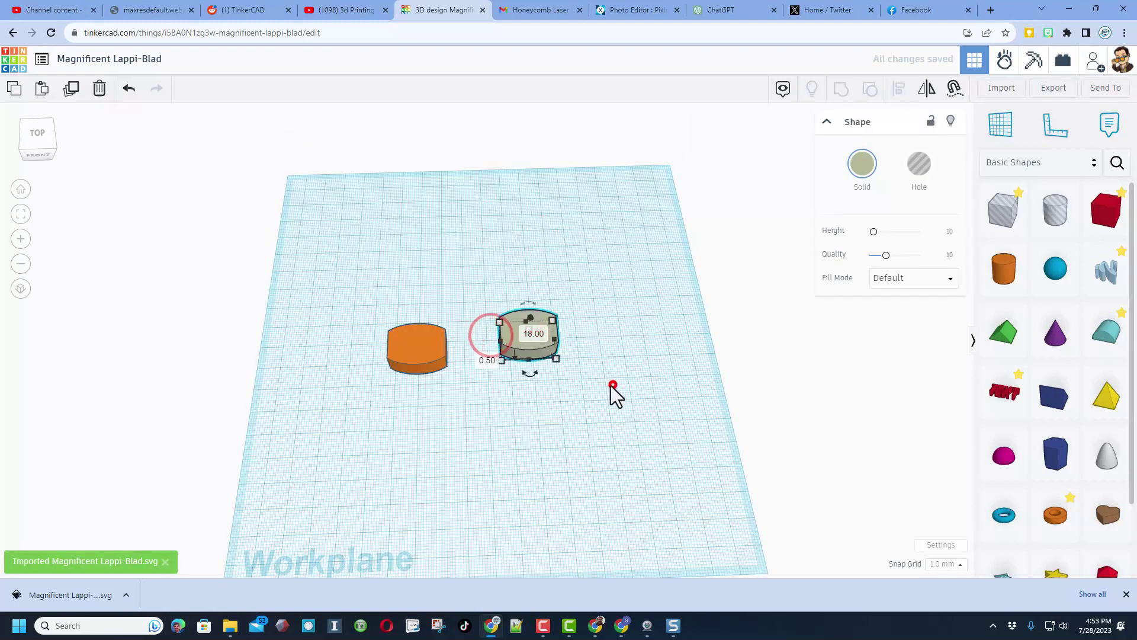
pyautogui.click(546, 342)
# Set the grey shape's fill mode to Outer Line and raise Quality to 24
pyautogui.click(898, 278)
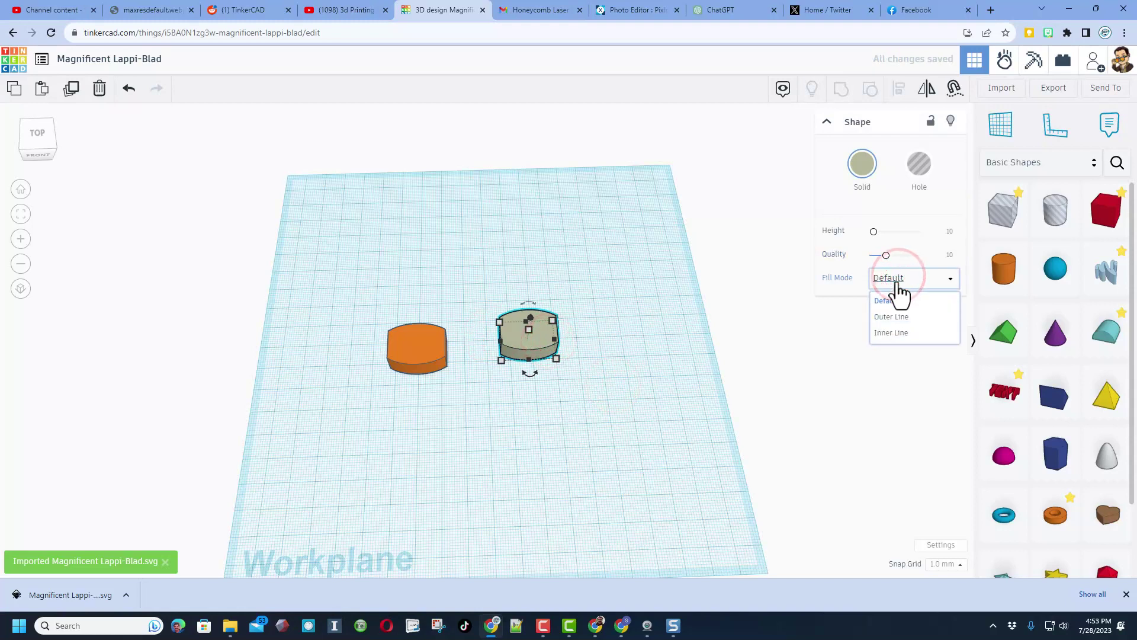
pyautogui.click(892, 318)
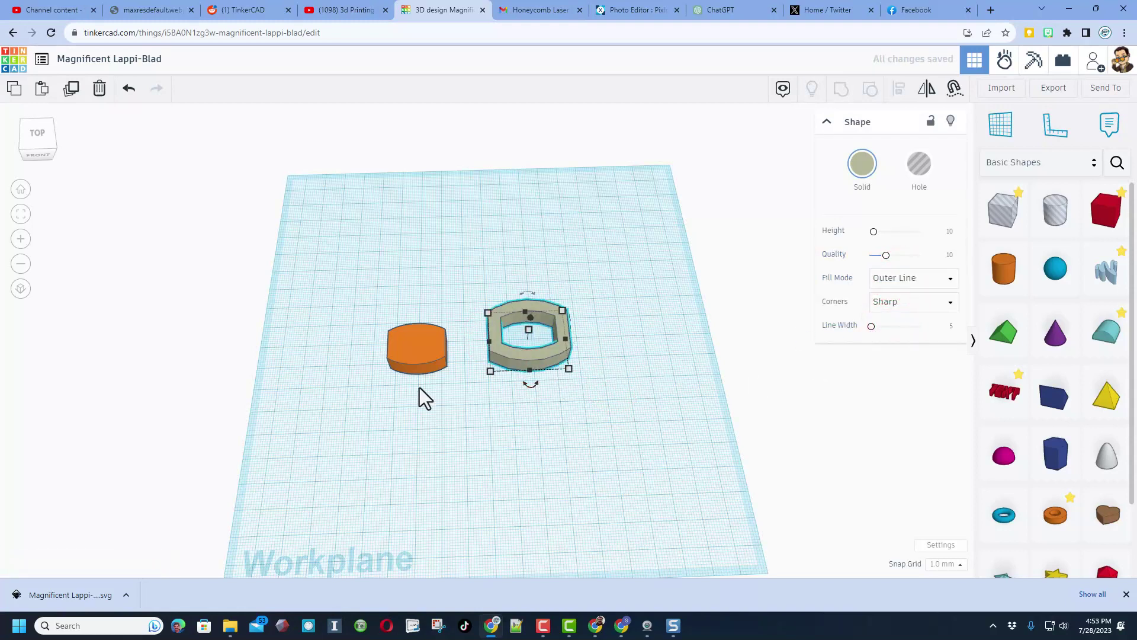
pyautogui.scroll(1, 616, 372)
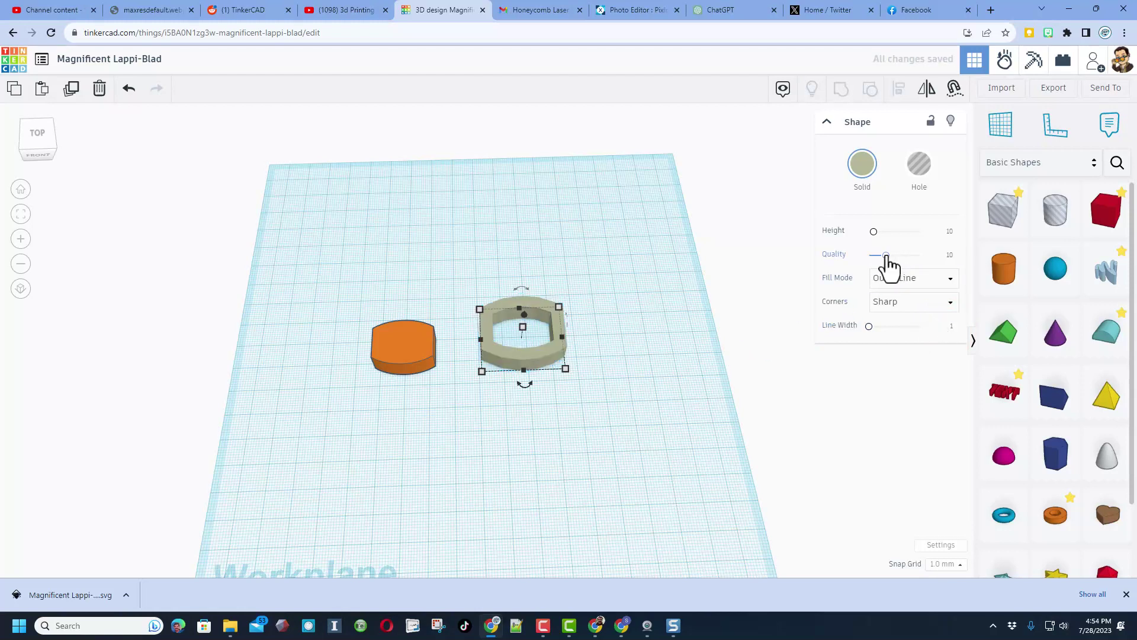
pyautogui.moveTo(885, 255); pyautogui.dragTo(958, 255)
# Pull the grey ring upward into a tall hollow tube
pyautogui.moveTo(640, 372); pyautogui.dragTo(587, 353, button='right')
pyautogui.click(518, 357)
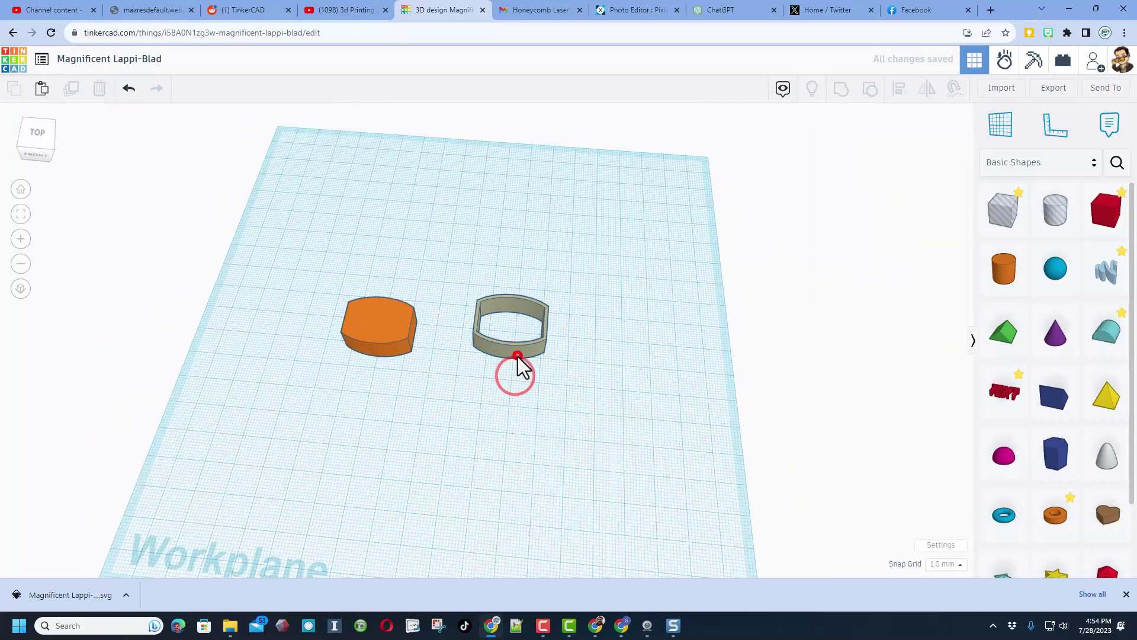
pyautogui.click(517, 355)
pyautogui.moveTo(510, 295); pyautogui.dragTo(510, 245)
pyautogui.click(527, 388)
# Duplicate the tall tube and move the copy to the left
pyautogui.moveTo(529, 384); pyautogui.dragTo(529, 319, button='right')
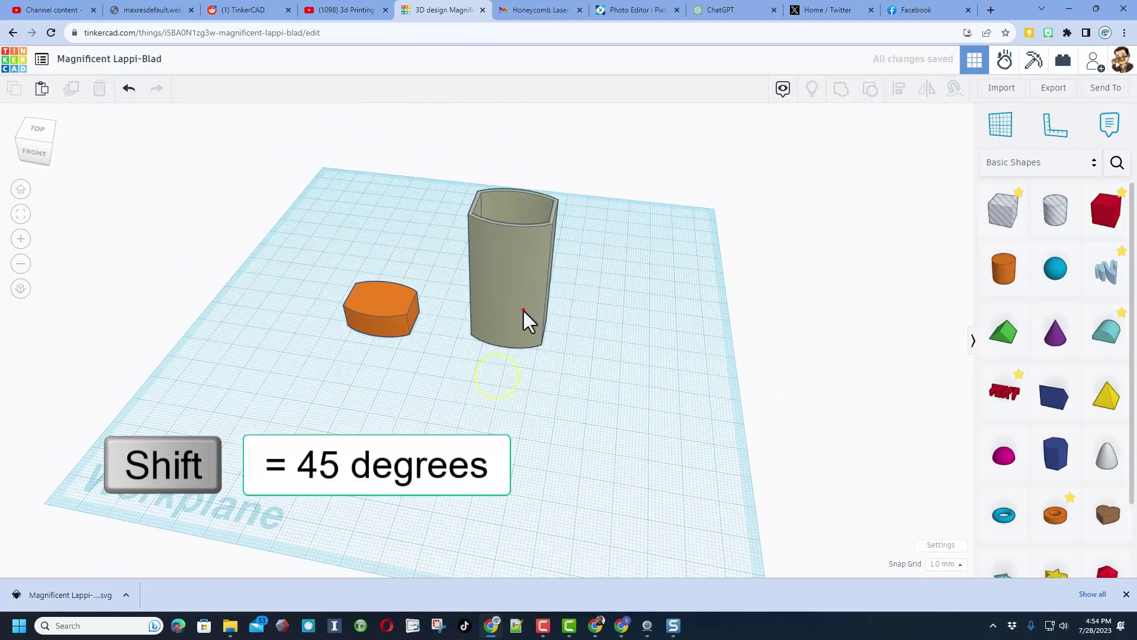
pyautogui.click(523, 309)
pyautogui.hotkey('ctrl', 'd')
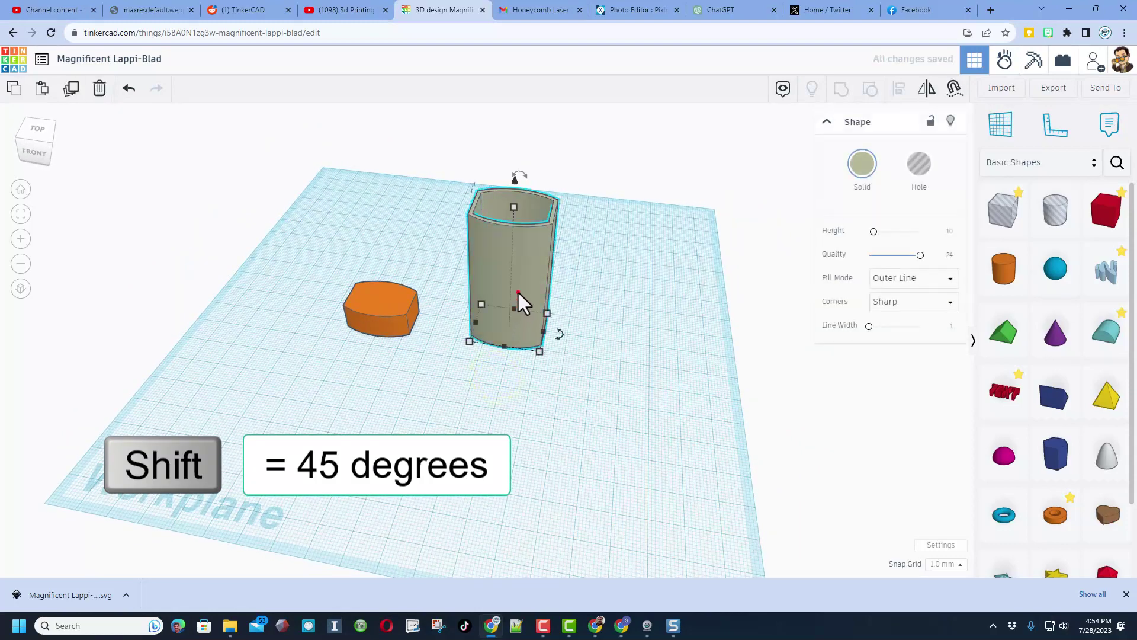
pyautogui.moveTo(517, 290); pyautogui.dragTo(297, 229)
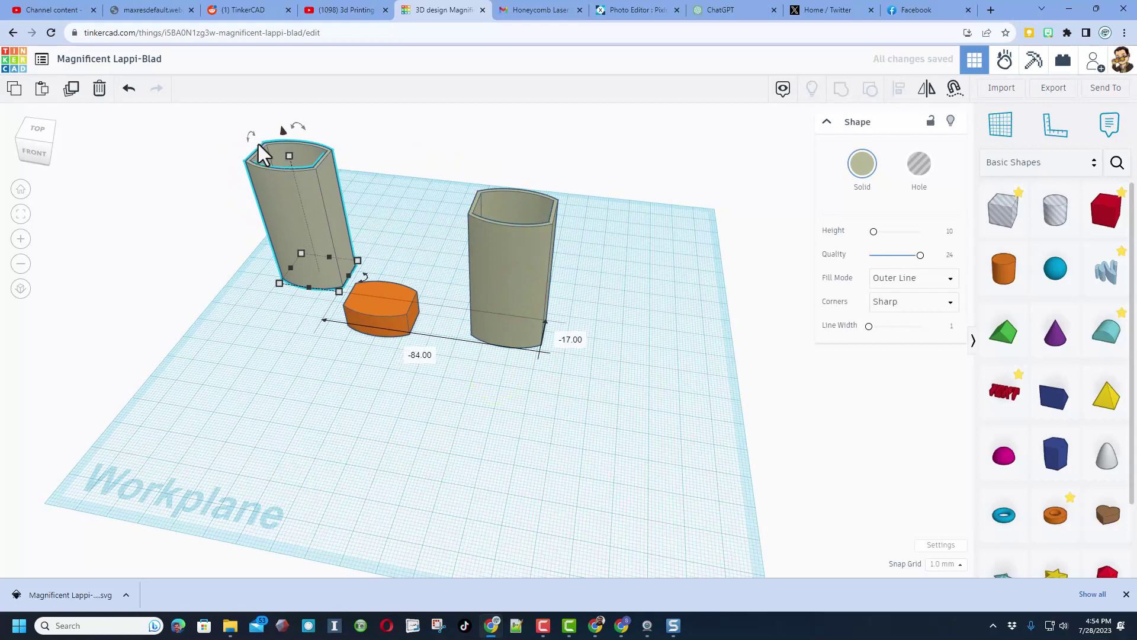
# Lay the copied tube on its side, resting on the workplane
pyautogui.press('d')
pyautogui.moveTo(249, 138); pyautogui.dragTo(244, 268)
pyautogui.press('d')
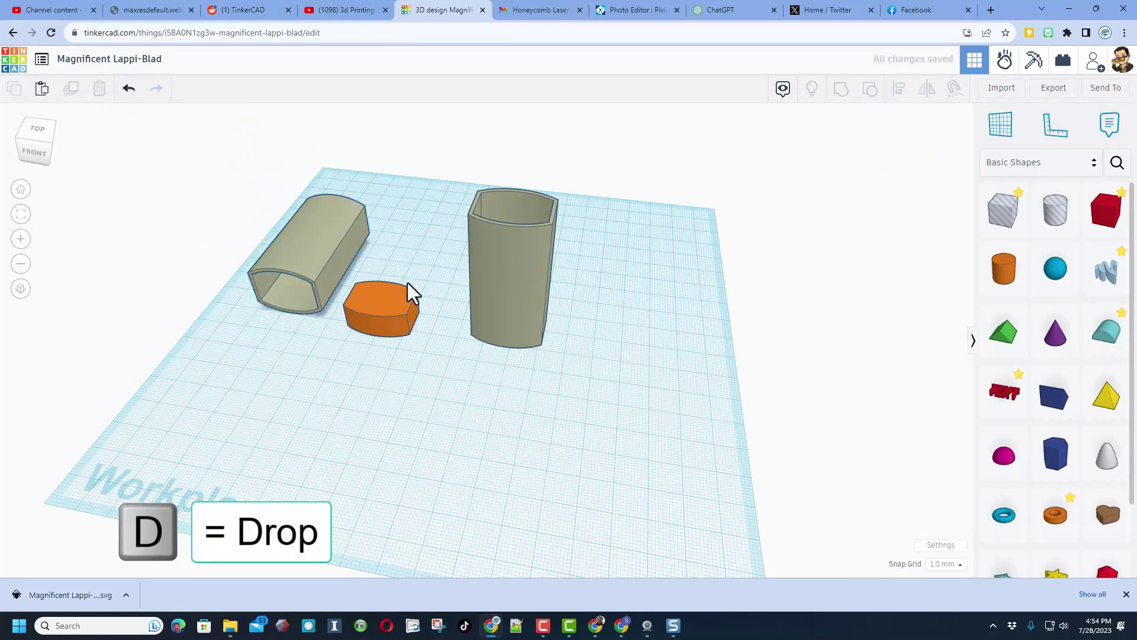
pyautogui.click(317, 235)
# Add a hole cylinder and centre-align it on the sideways tube
pyautogui.moveTo(1043, 221); pyautogui.dragTo(371, 221)
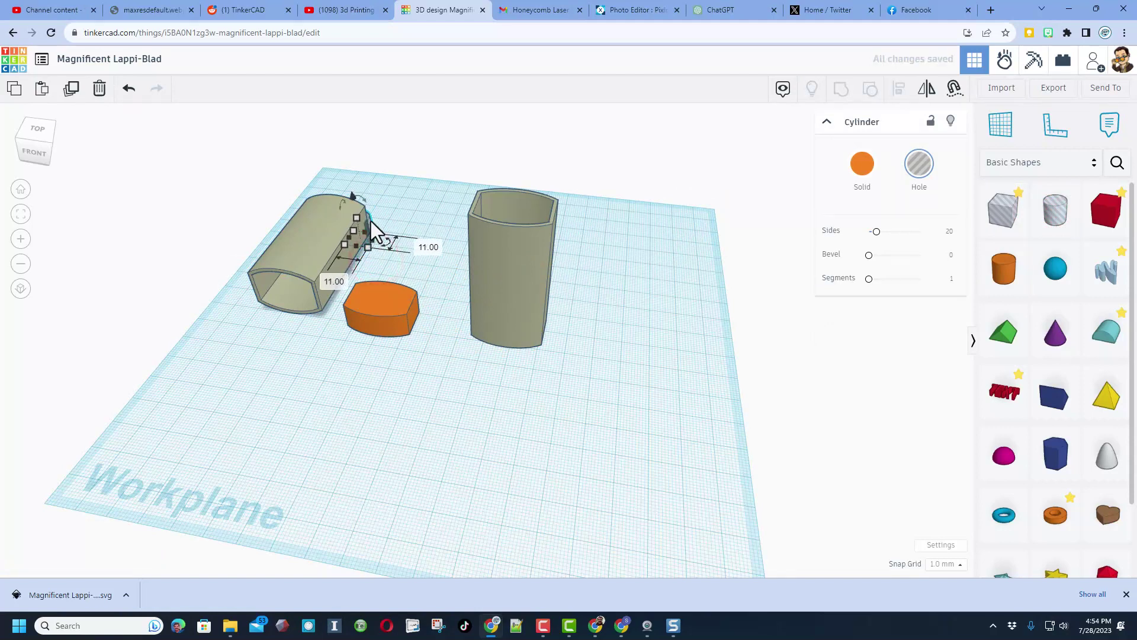
pyautogui.click(401, 169)
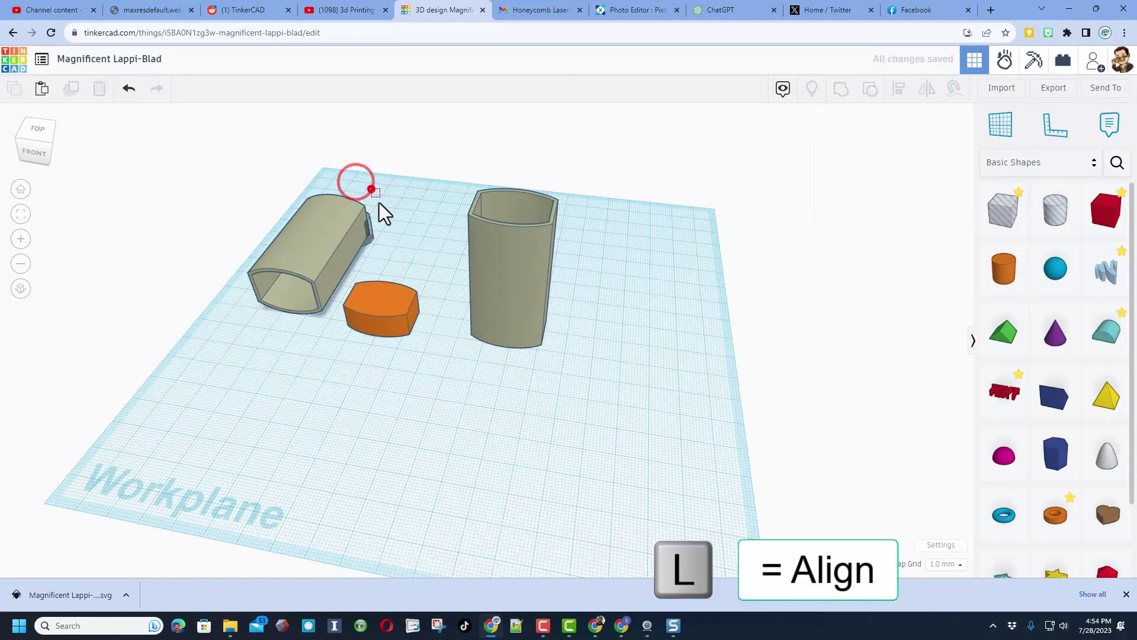
pyautogui.moveTo(379, 204); pyautogui.dragTo(353, 235)
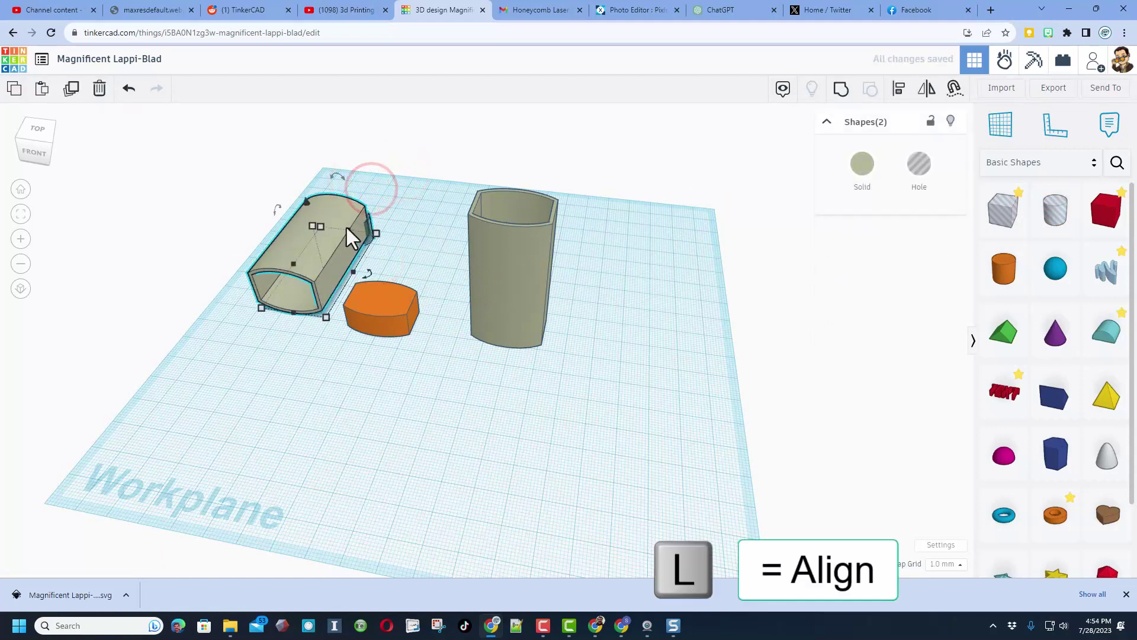
pyautogui.click(318, 239)
pyautogui.click(331, 279)
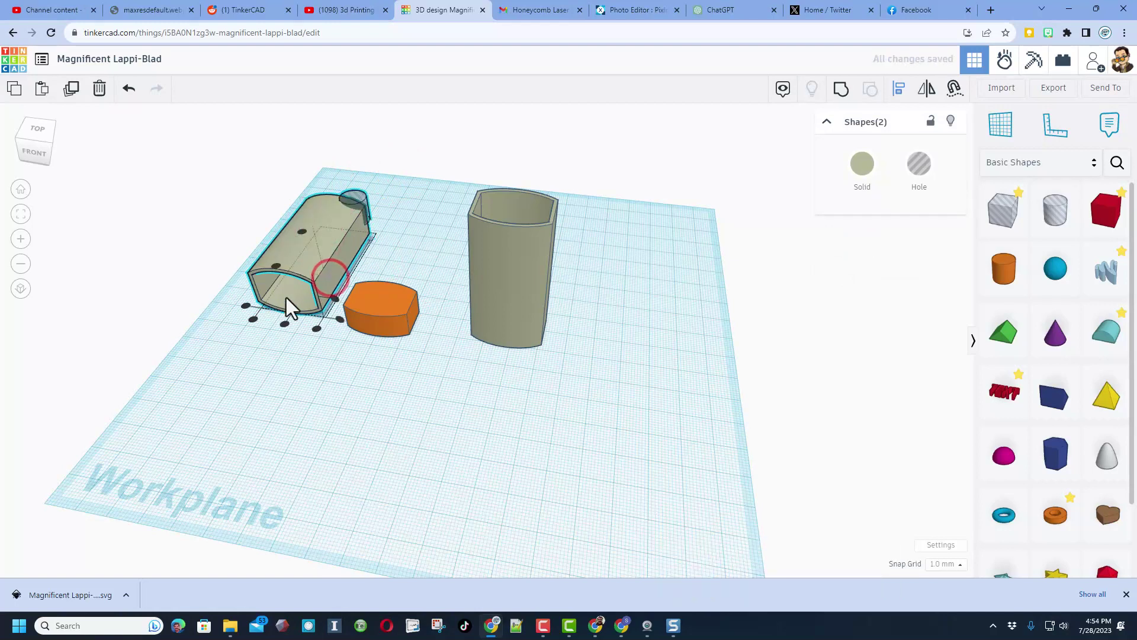
pyautogui.click(284, 323)
pyautogui.click(277, 267)
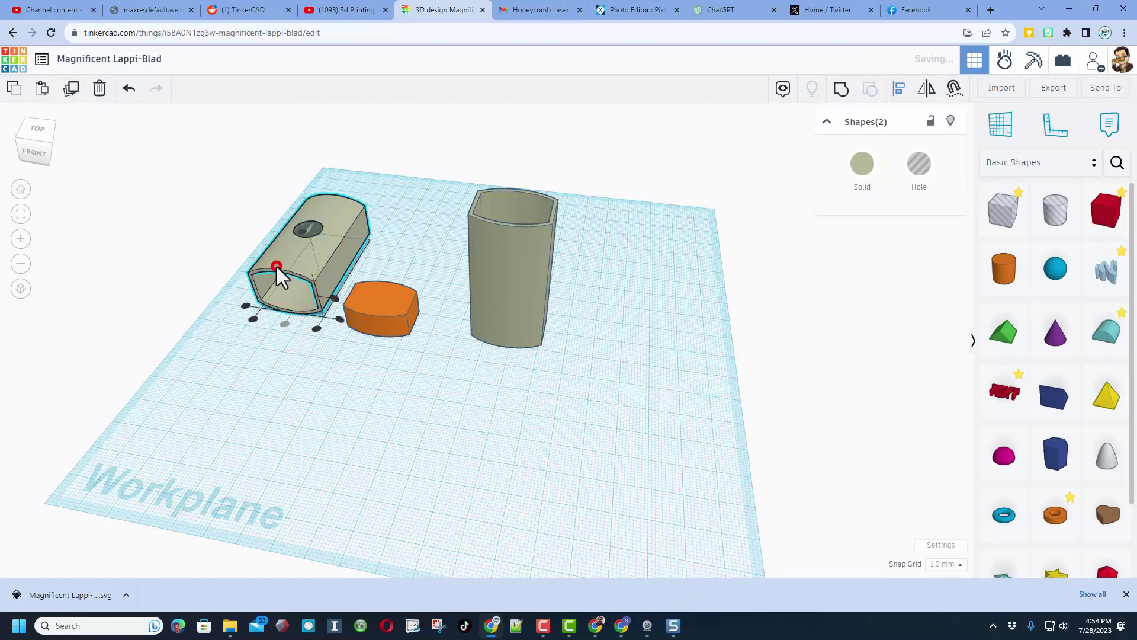
pyautogui.click(381, 186)
pyautogui.click(312, 232)
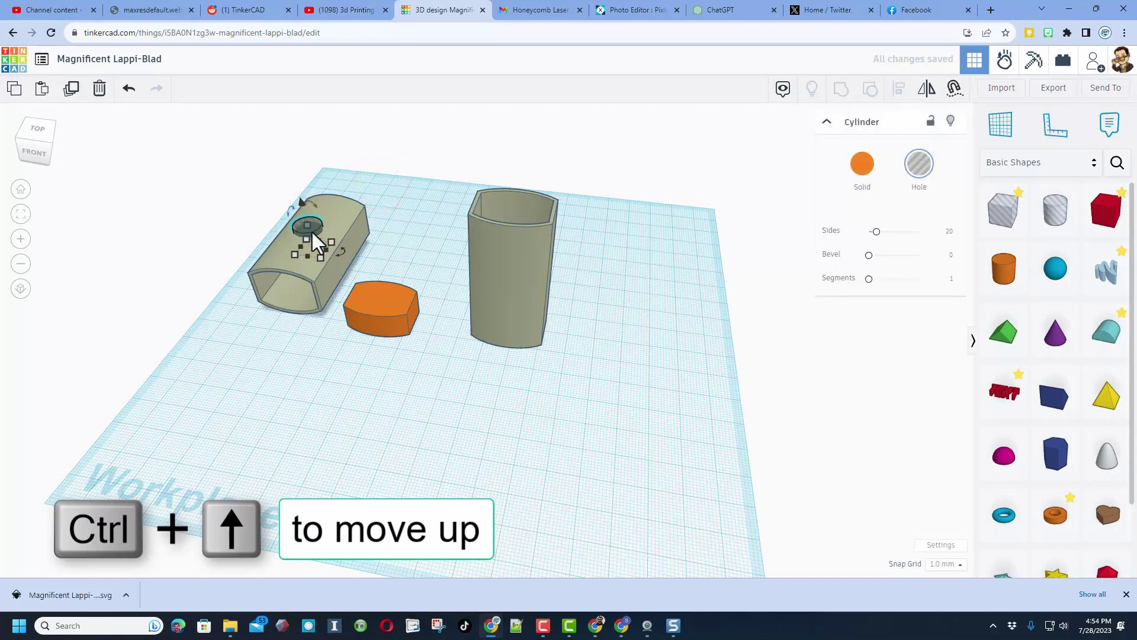
# Group the tube with the hole cylinder to cut a round hole in its top
pyautogui.click(229, 230)
pyautogui.moveTo(241, 211); pyautogui.dragTo(320, 246)
pyautogui.hotkey('ctrl', 'g')
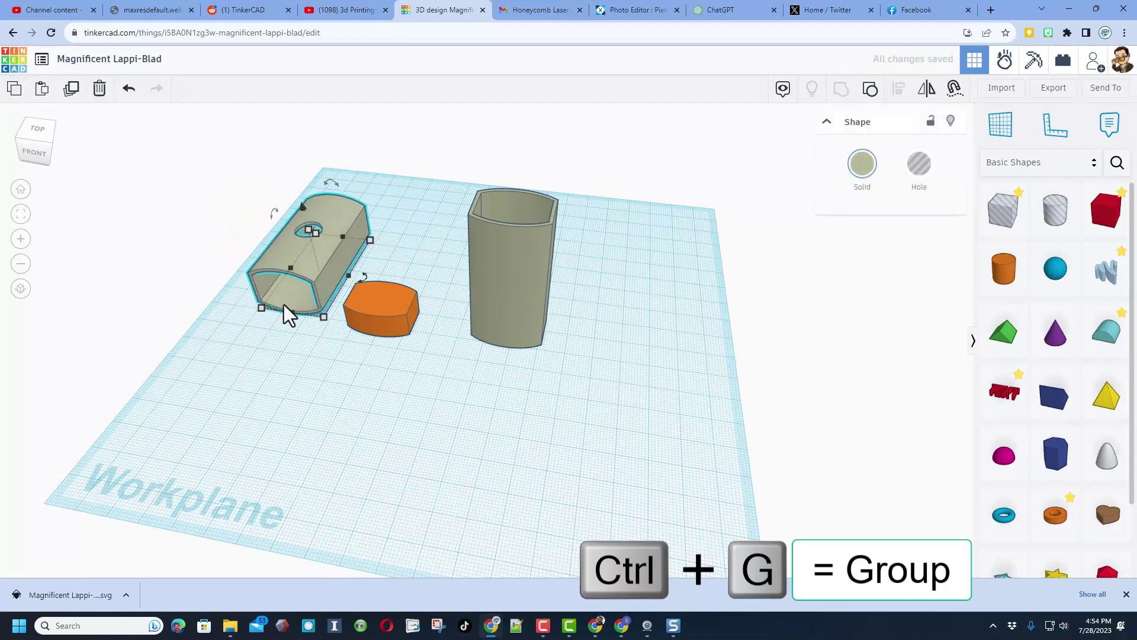
pyautogui.moveTo(279, 347); pyautogui.dragTo(357, 328, button='right')
pyautogui.click(292, 435)
pyautogui.moveTo(320, 389); pyautogui.dragTo(268, 407, button='right')
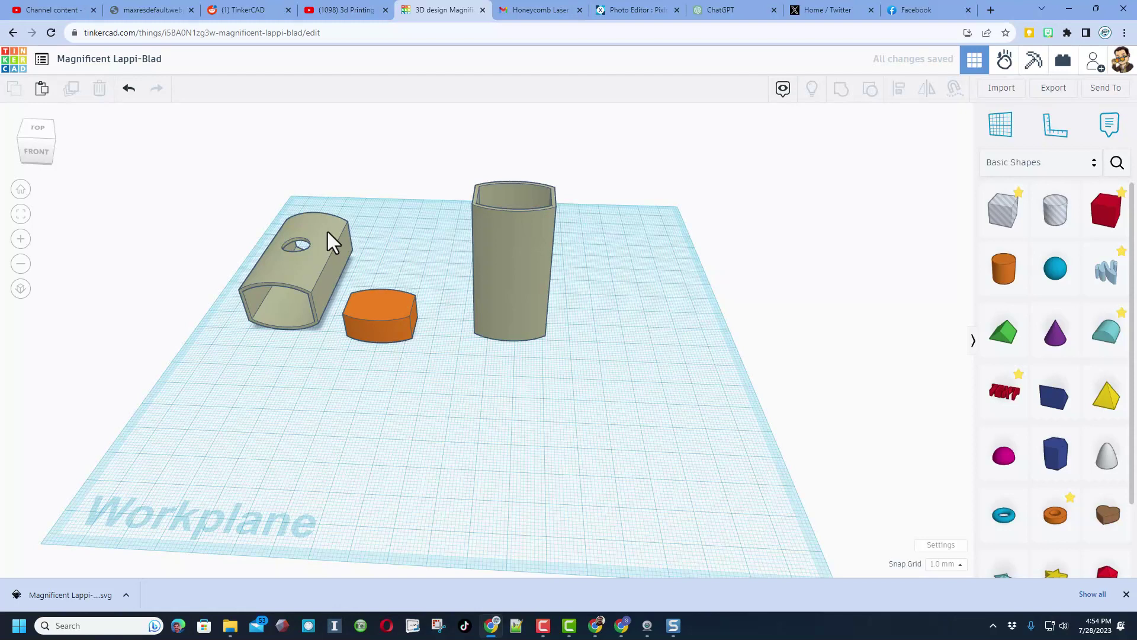
pyautogui.click(308, 275)
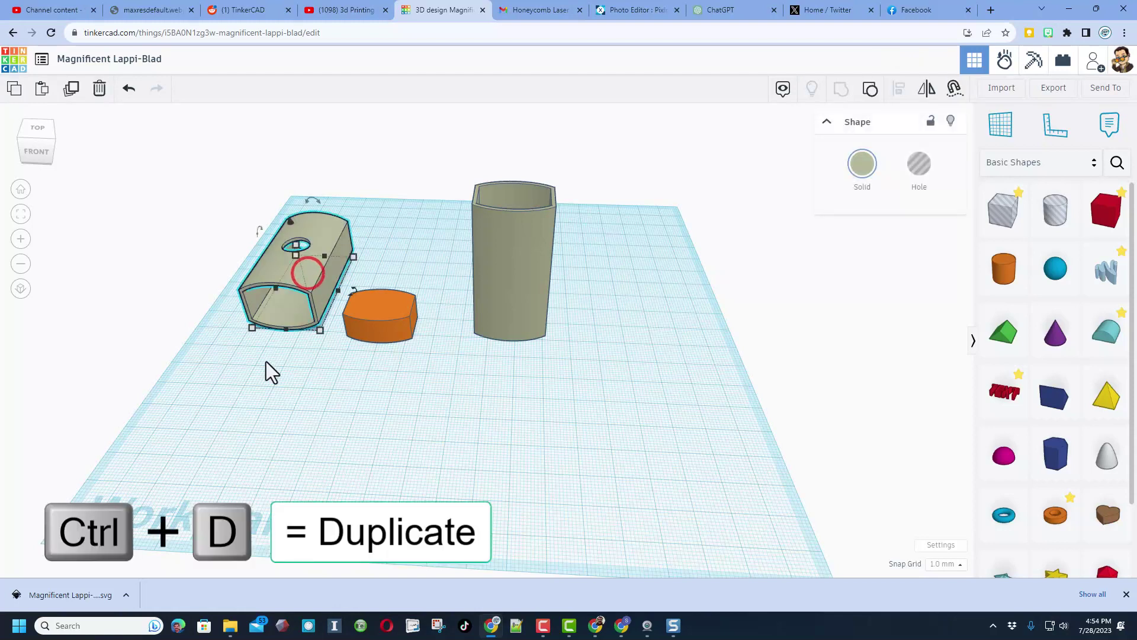
pyautogui.click(254, 402)
# Duplicate the holed tube down-left and add a box hole stretched to 88 mm
pyautogui.click(303, 281)
pyautogui.hotkey('ctrl', 'd')
pyautogui.moveTo(304, 280); pyautogui.dragTo(241, 438)
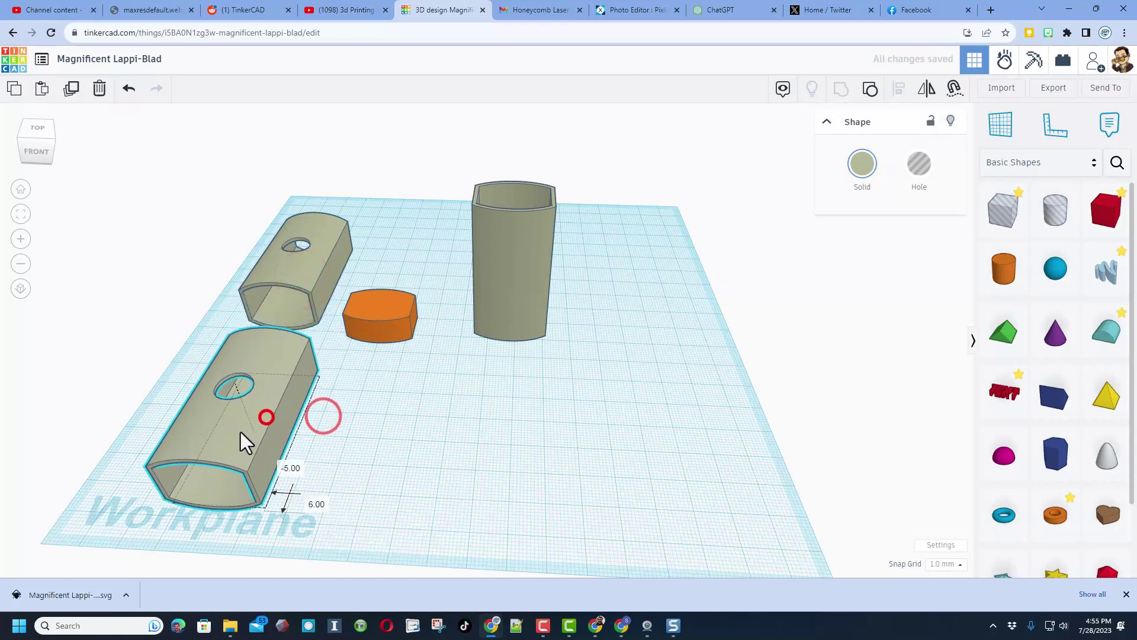
pyautogui.click(1004, 220)
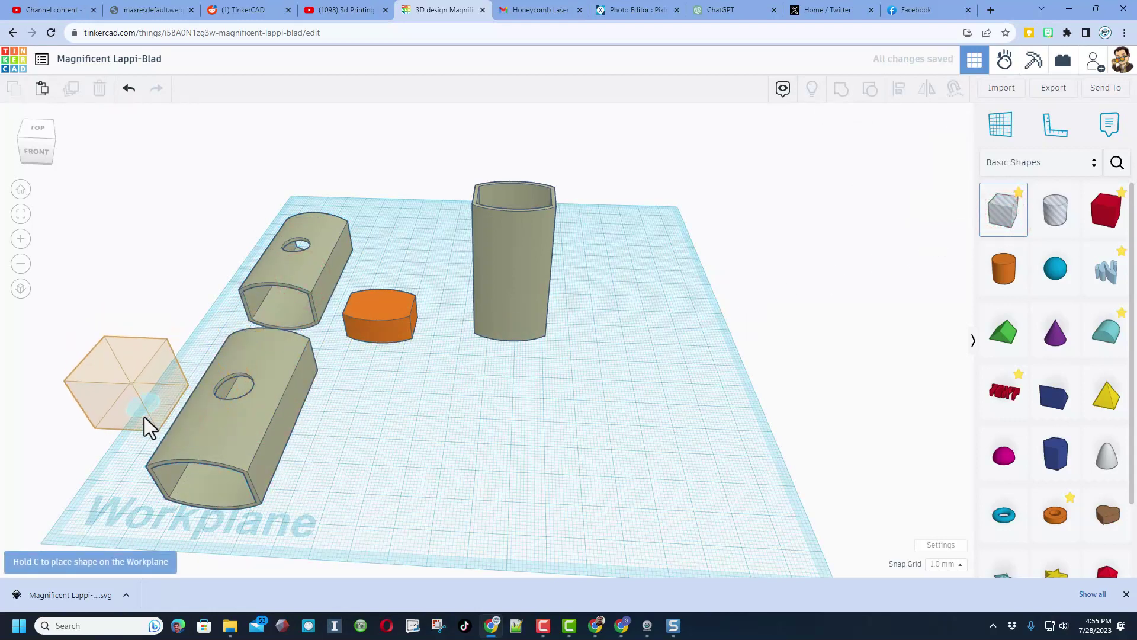
pyautogui.click(144, 417)
pyautogui.moveTo(171, 420); pyautogui.dragTo(371, 487)
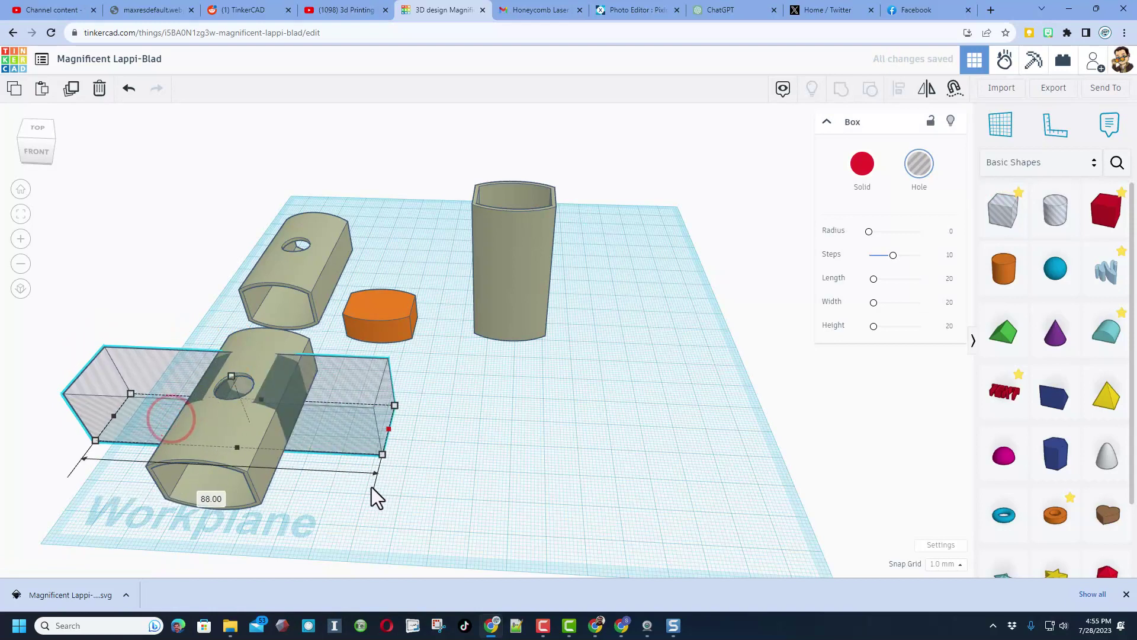
# Resize the hole box to 29 mm high and 38 mm deep
pyautogui.click(225, 376)
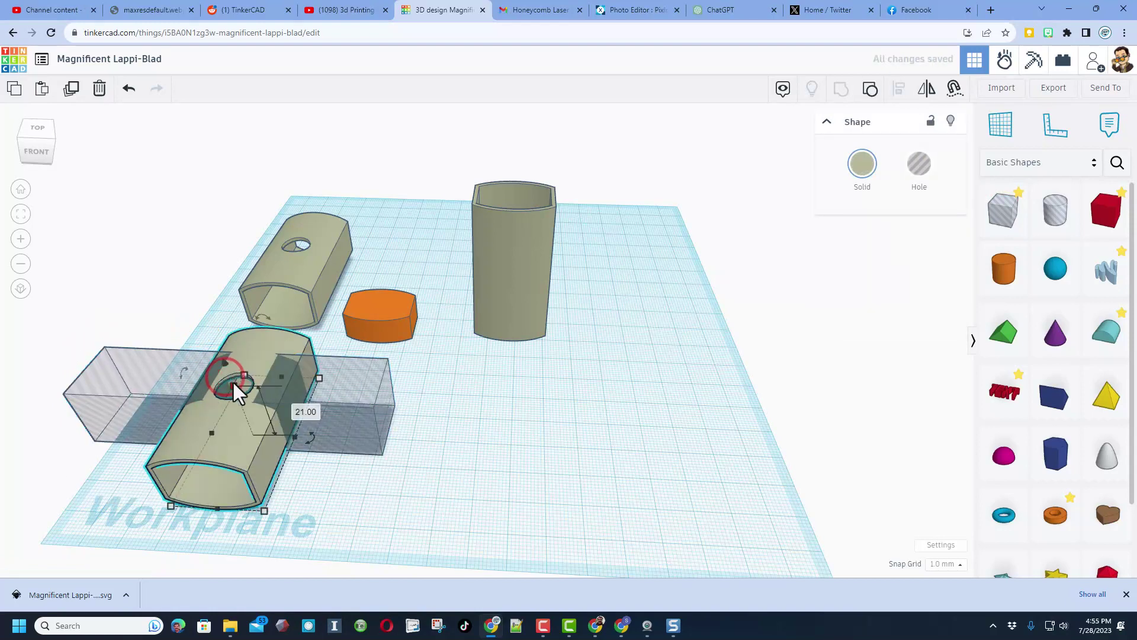
pyautogui.hotkey('ctrl', 'z')
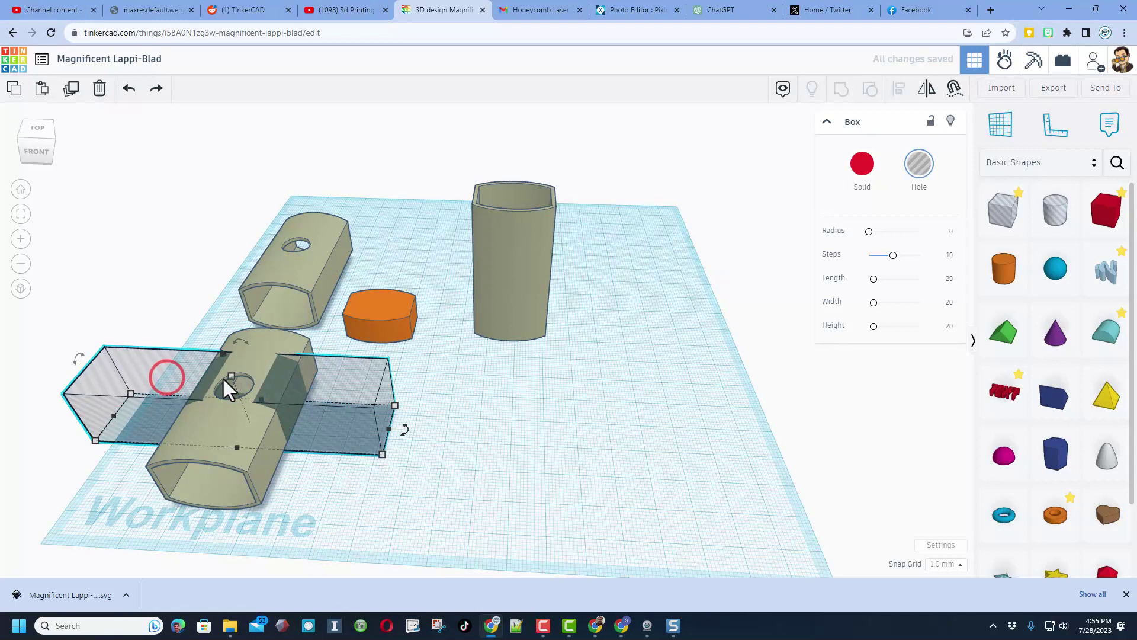
pyautogui.moveTo(226, 366); pyautogui.dragTo(223, 354)
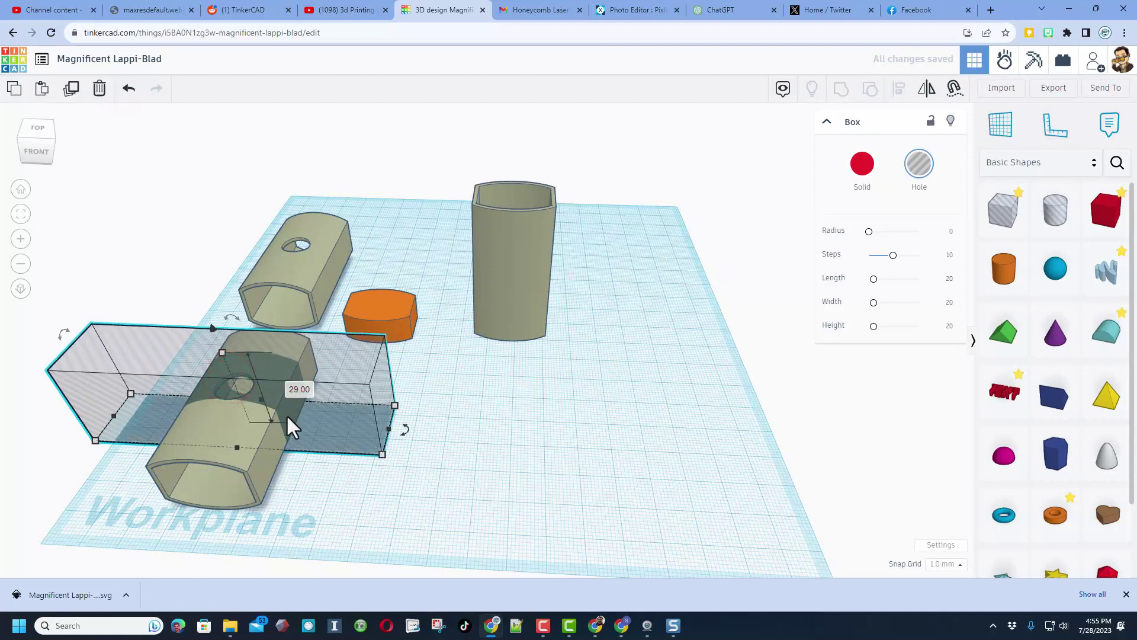
pyautogui.moveTo(261, 398); pyautogui.dragTo(279, 361)
# Group the hole box with the lower tube copy to cut away its holed end
pyautogui.moveTo(237, 434); pyautogui.dragTo(273, 489, button='right')
pyautogui.click(332, 525)
pyautogui.moveTo(307, 501); pyautogui.dragTo(236, 418)
pyautogui.hotkey('ctrl', 'g')
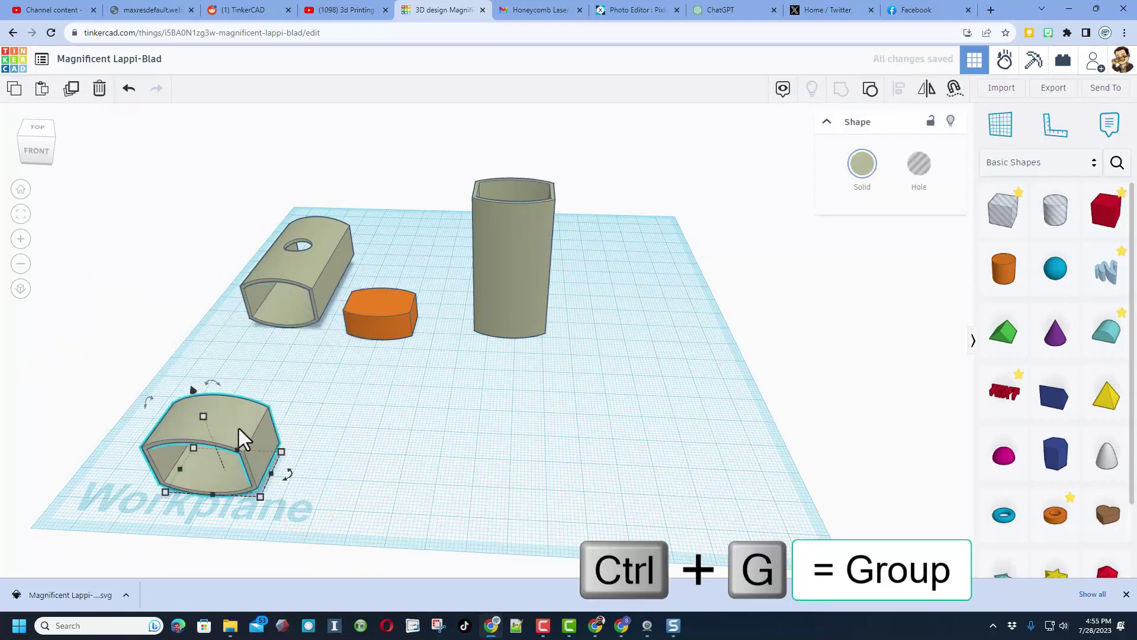
# Align the short tube section with the holed tube along both axes
pyautogui.moveTo(210, 248); pyautogui.dragTo(297, 449)
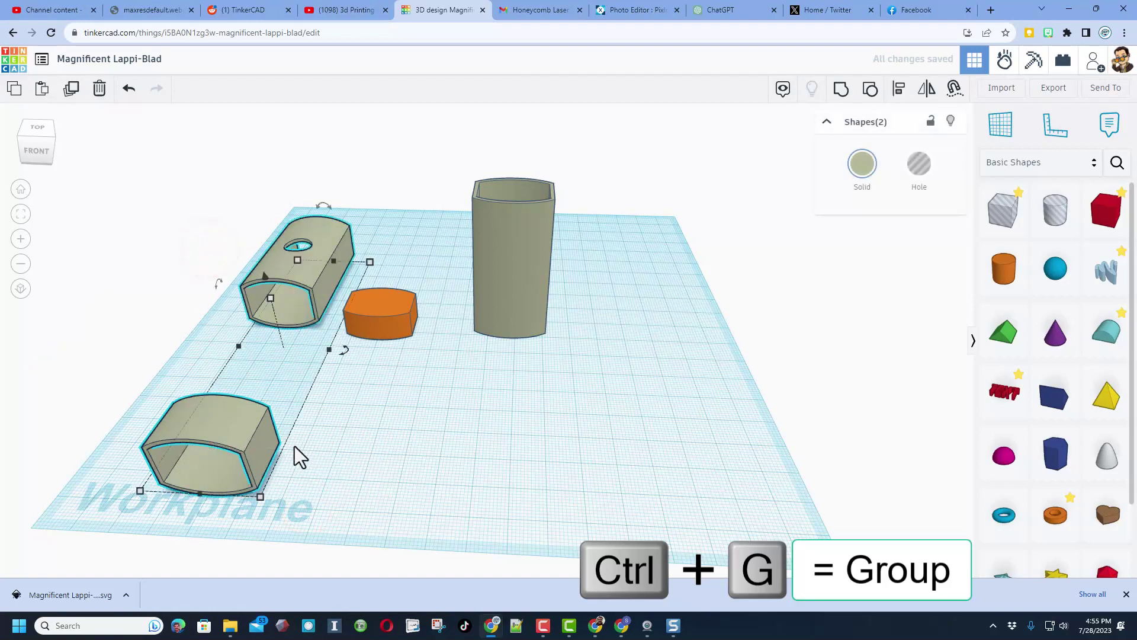
pyautogui.press('l')
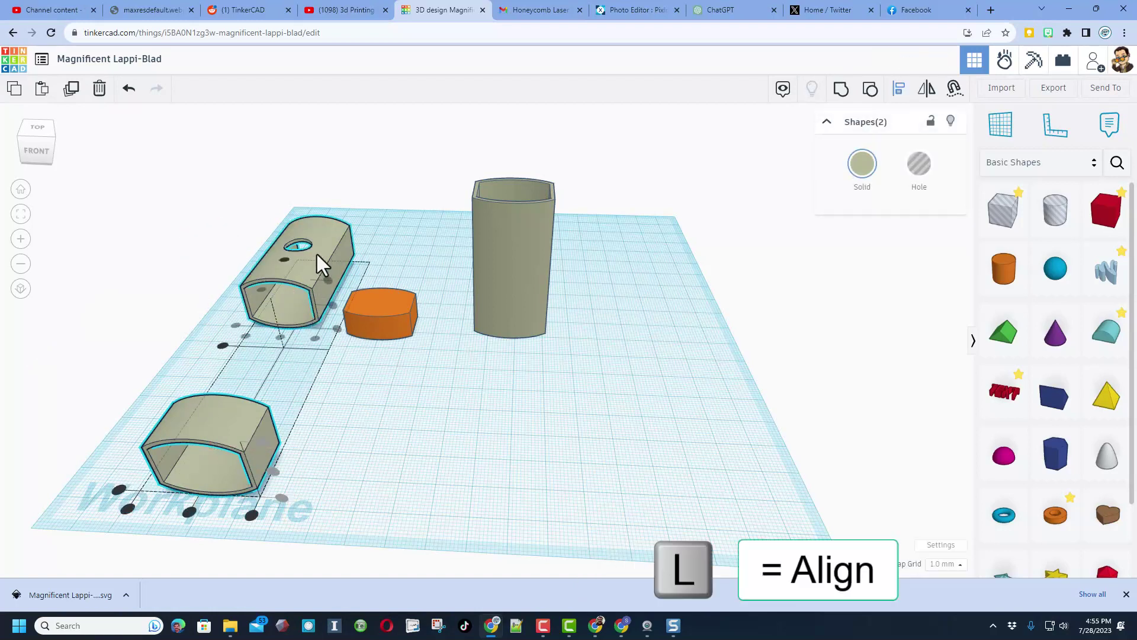
pyautogui.click(316, 255)
pyautogui.click(280, 336)
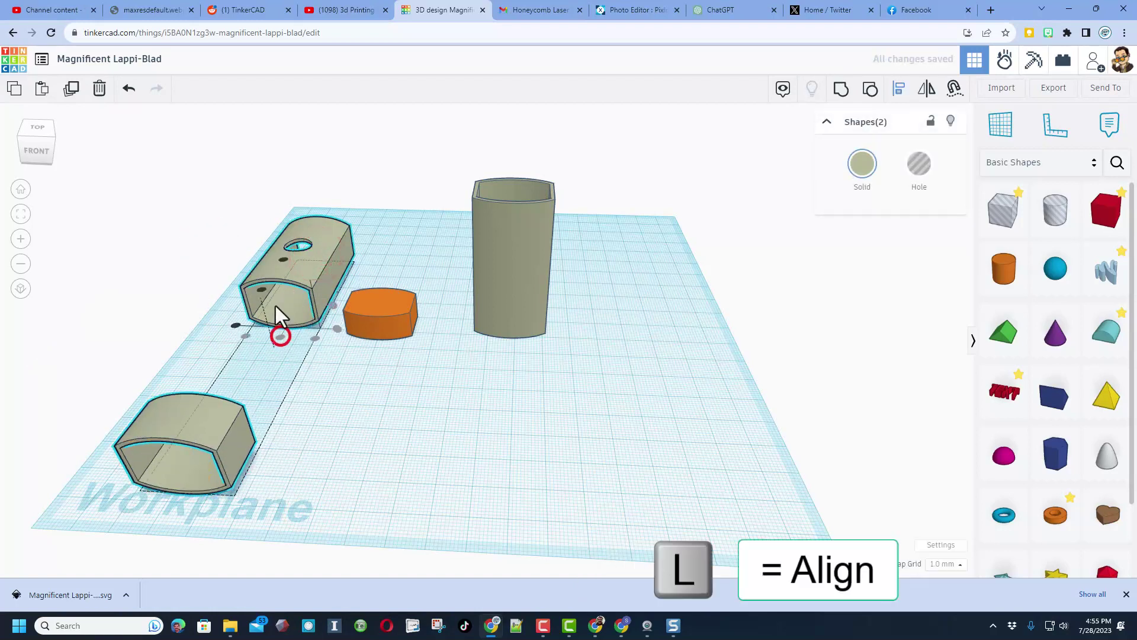
pyautogui.click(17, 138)
pyautogui.click(234, 418)
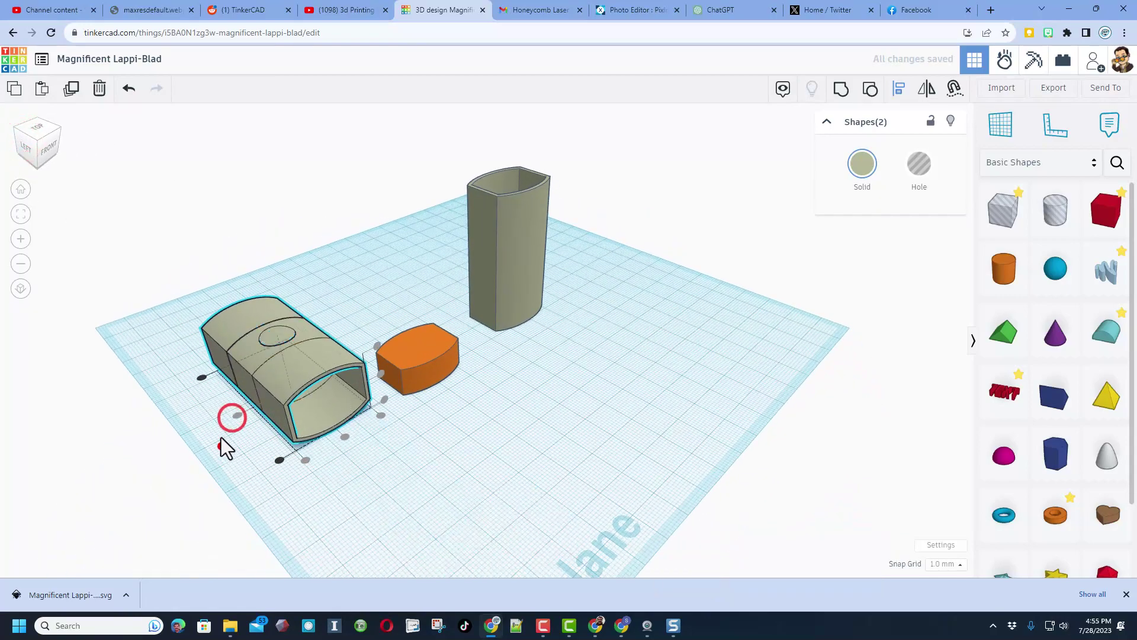
pyautogui.moveTo(221, 444); pyautogui.dragTo(197, 436, button='right')
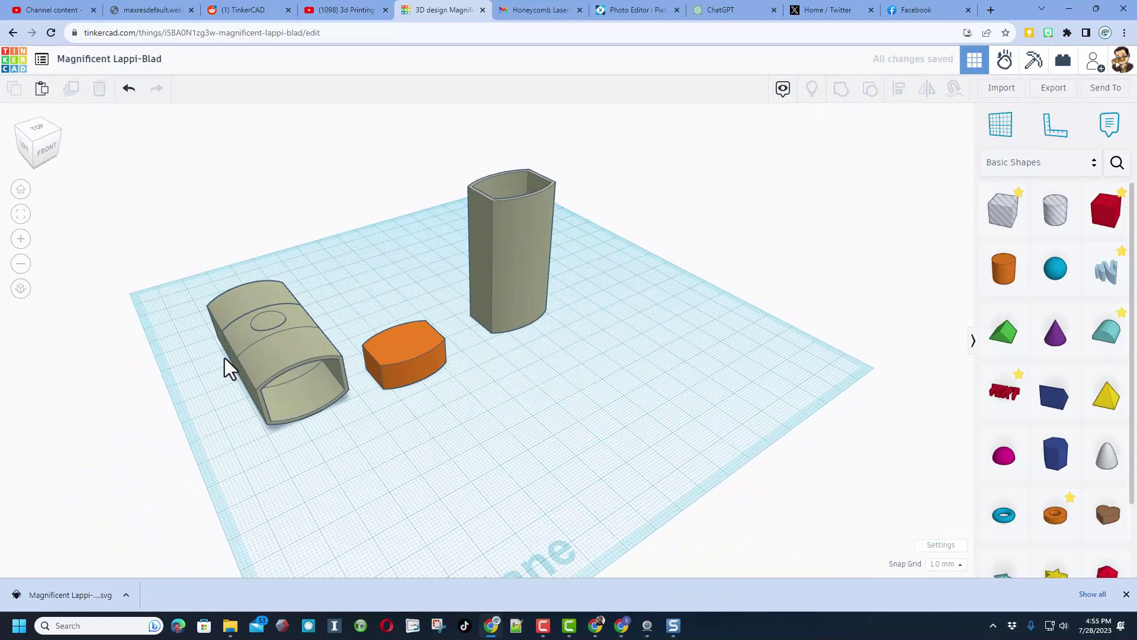
# Group the two overlapping pieces into one plain tube with the hole filled
pyautogui.click(297, 373)
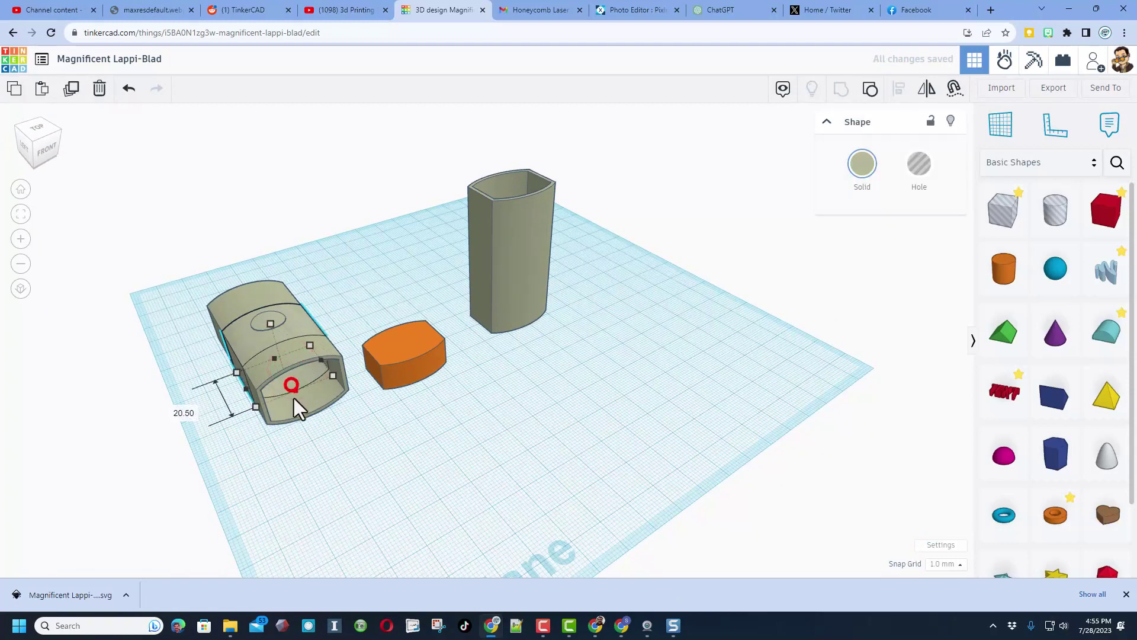
pyautogui.hotkey('ctrl', 'g')
pyautogui.moveTo(144, 268)
pyautogui.mouseDown()
pyautogui.moveTo(252, 372)
pyautogui.moveTo(269, 370)
pyautogui.mouseUp()
pyautogui.hotkey('ctrl', 'g')
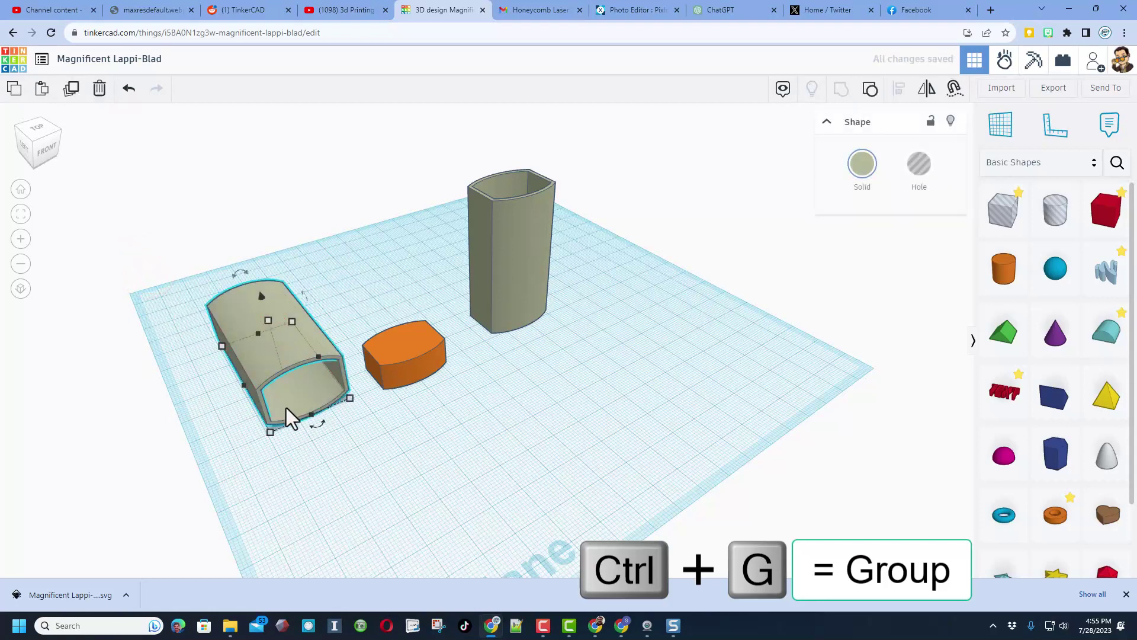
pyautogui.moveTo(316, 444); pyautogui.dragTo(226, 365, button='right')
pyautogui.moveTo(376, 487); pyautogui.dragTo(488, 355, button='right')
pyautogui.click(373, 459)
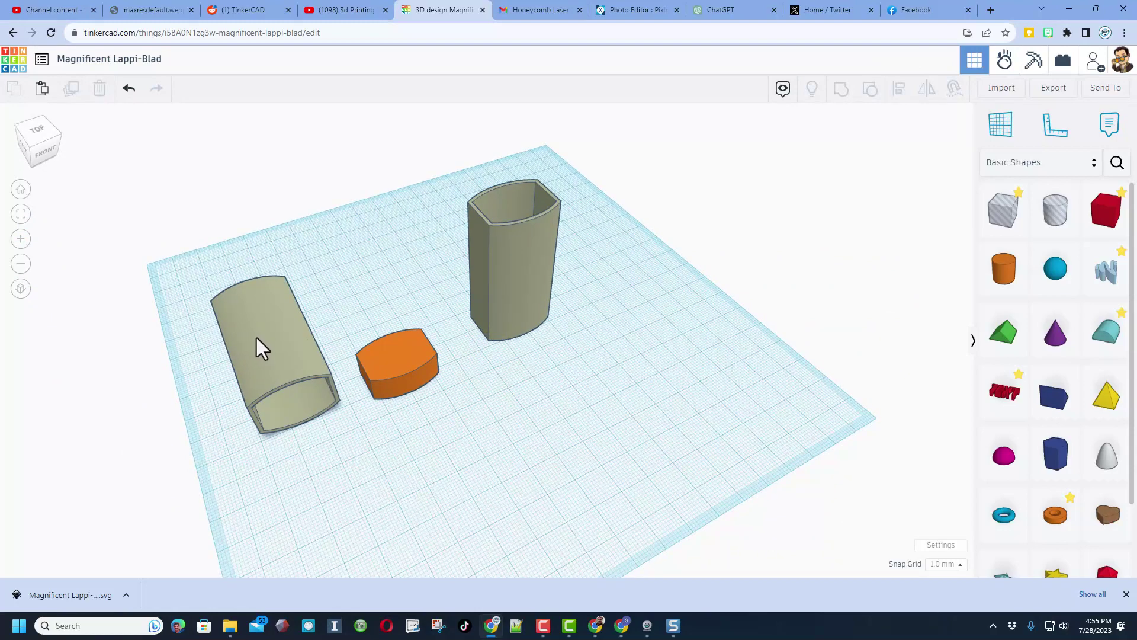
pyautogui.moveTo(743, 381); pyautogui.dragTo(420, 294, button='right')
pyautogui.moveTo(517, 325); pyautogui.dragTo(490, 315, button='right')
pyautogui.click(495, 300)
pyautogui.moveTo(447, 414); pyautogui.dragTo(460, 421, button='right')
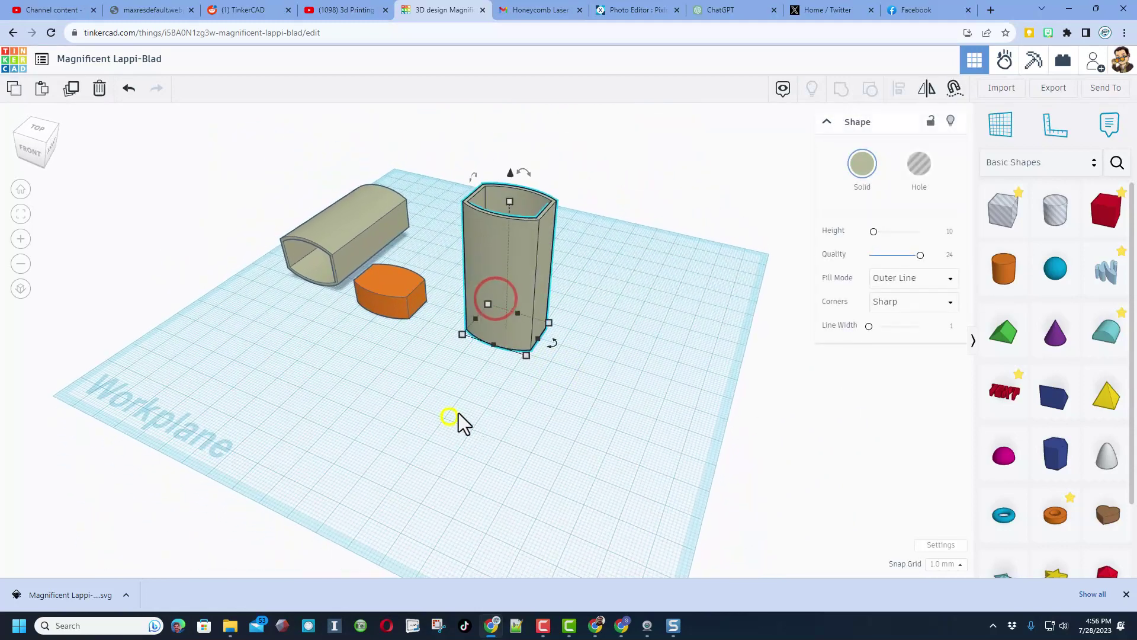
pyautogui.moveTo(513, 418); pyautogui.dragTo(665, 465)
pyautogui.moveTo(389, 386); pyautogui.dragTo(445, 394, button='right')
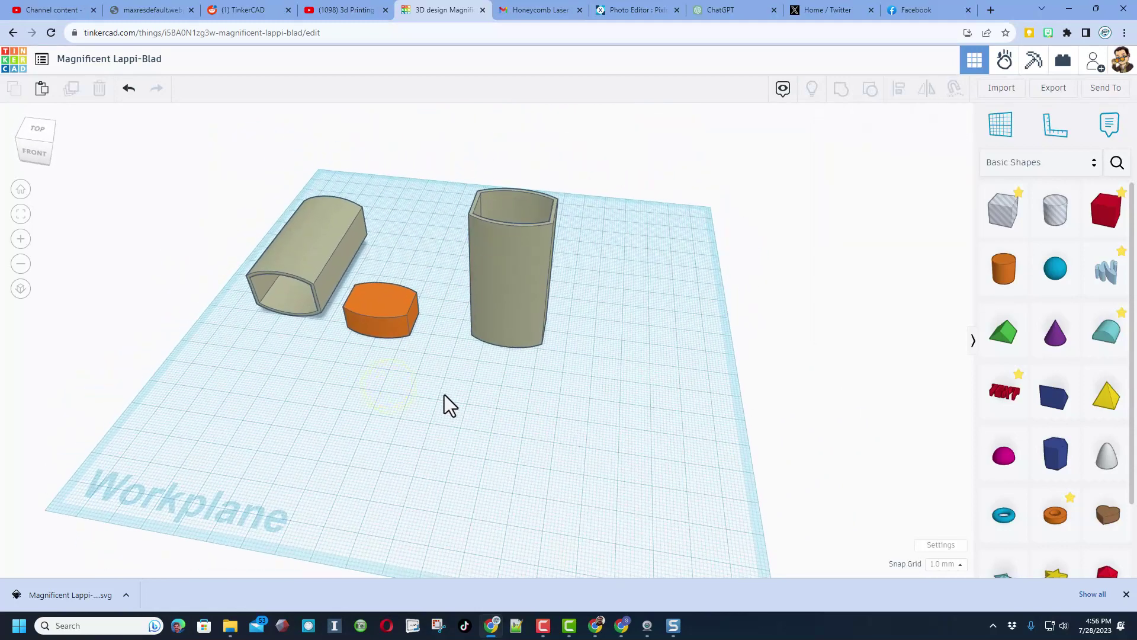
# Set a light green workspace background, hide the grid, and switch to the r/tinkercad tab
pyautogui.click(945, 547)
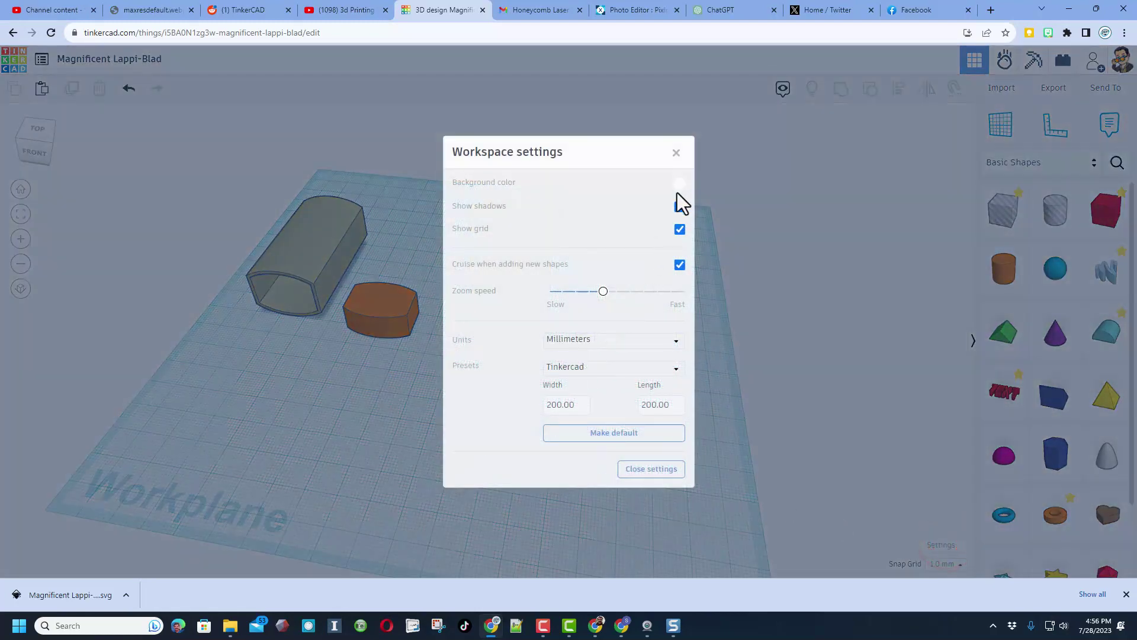
pyautogui.click(679, 185)
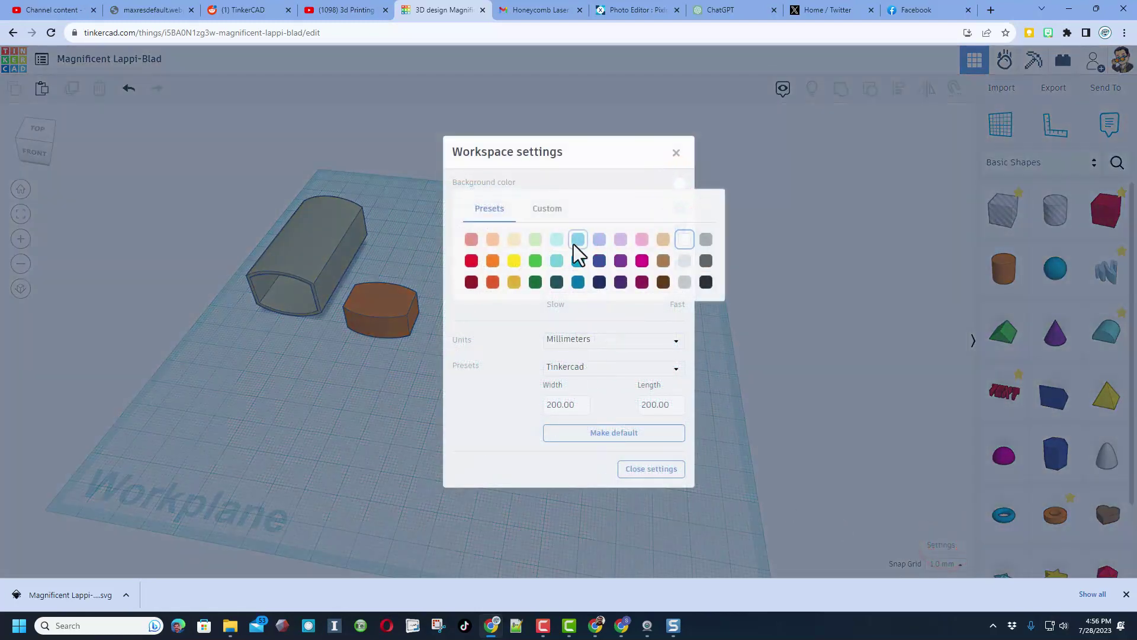
pyautogui.click(533, 238)
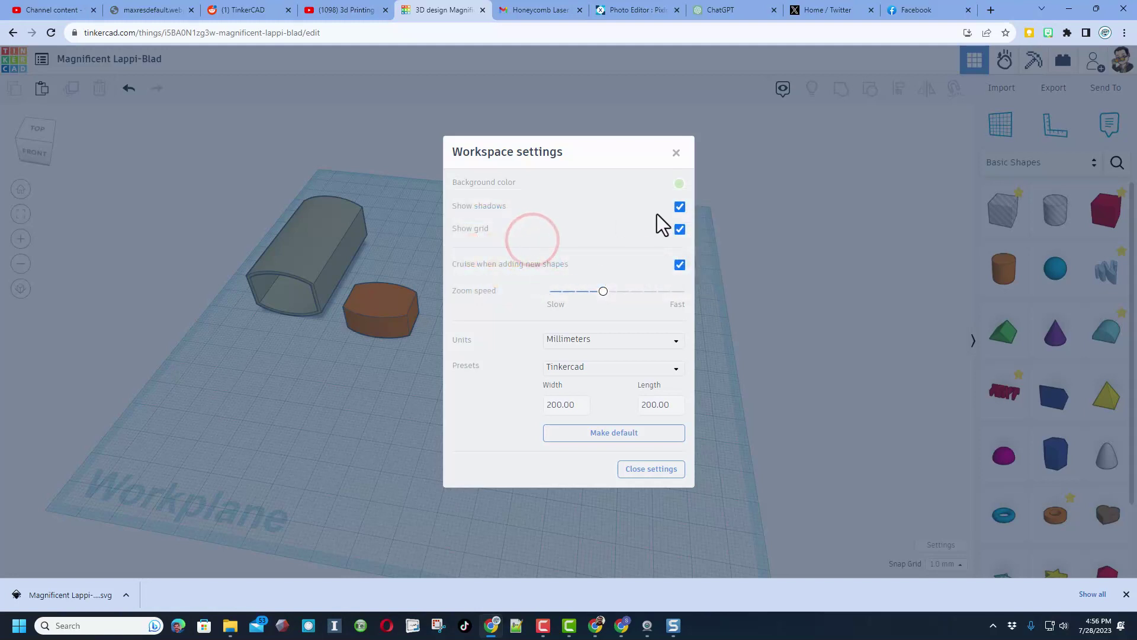
pyautogui.click(679, 229)
pyautogui.click(766, 355)
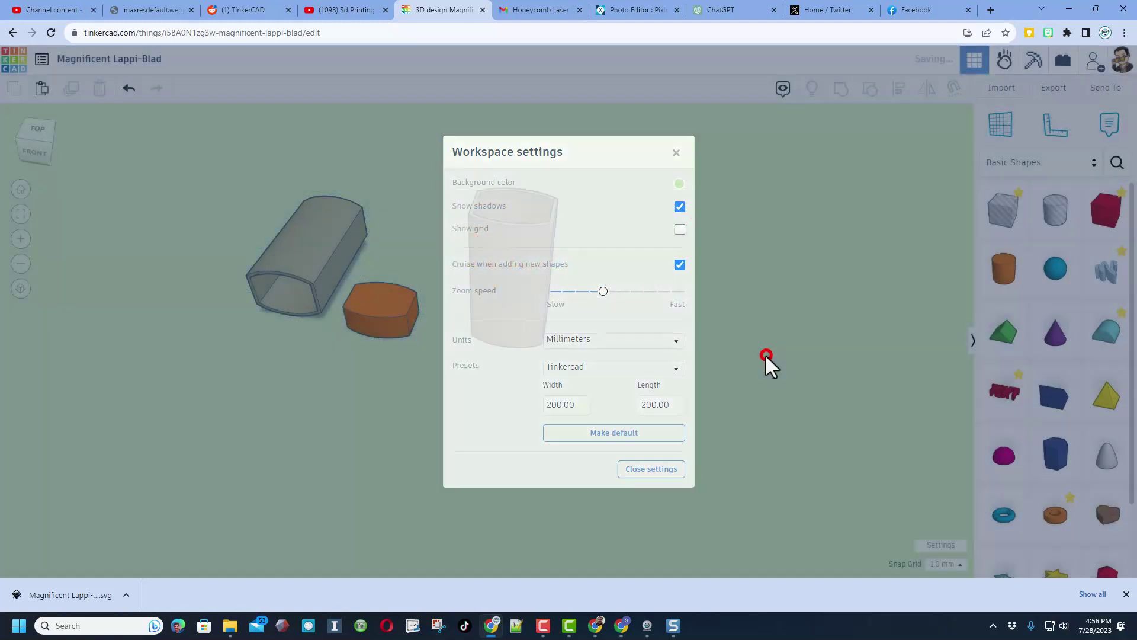
pyautogui.click(603, 427)
pyautogui.moveTo(658, 401); pyautogui.dragTo(626, 403, button='right')
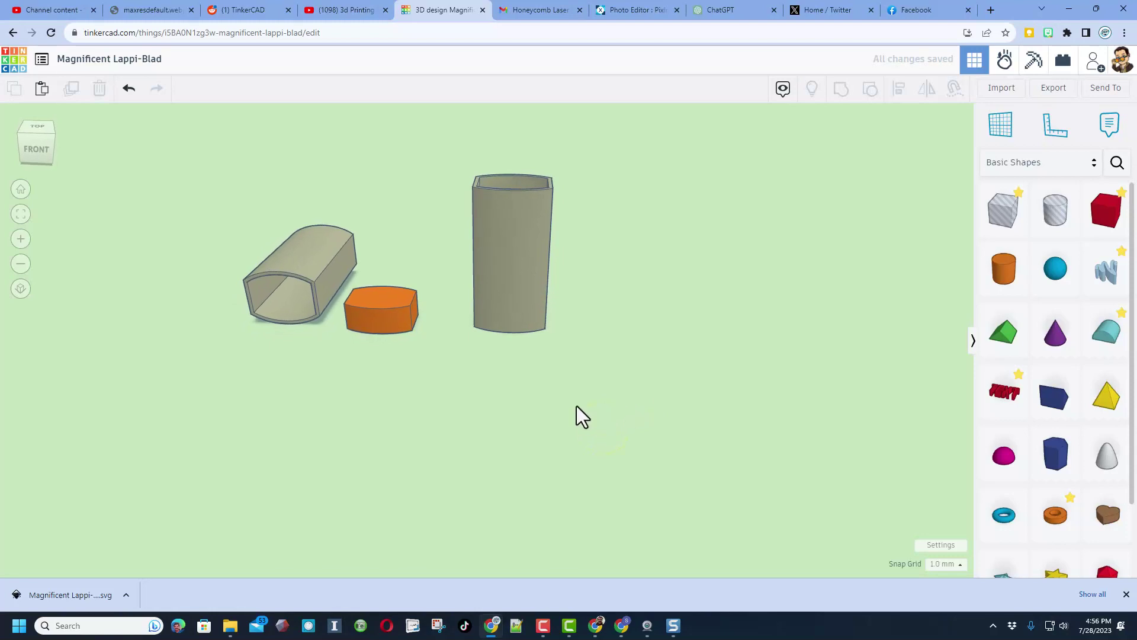
pyautogui.hotkey('ctrl', '3')
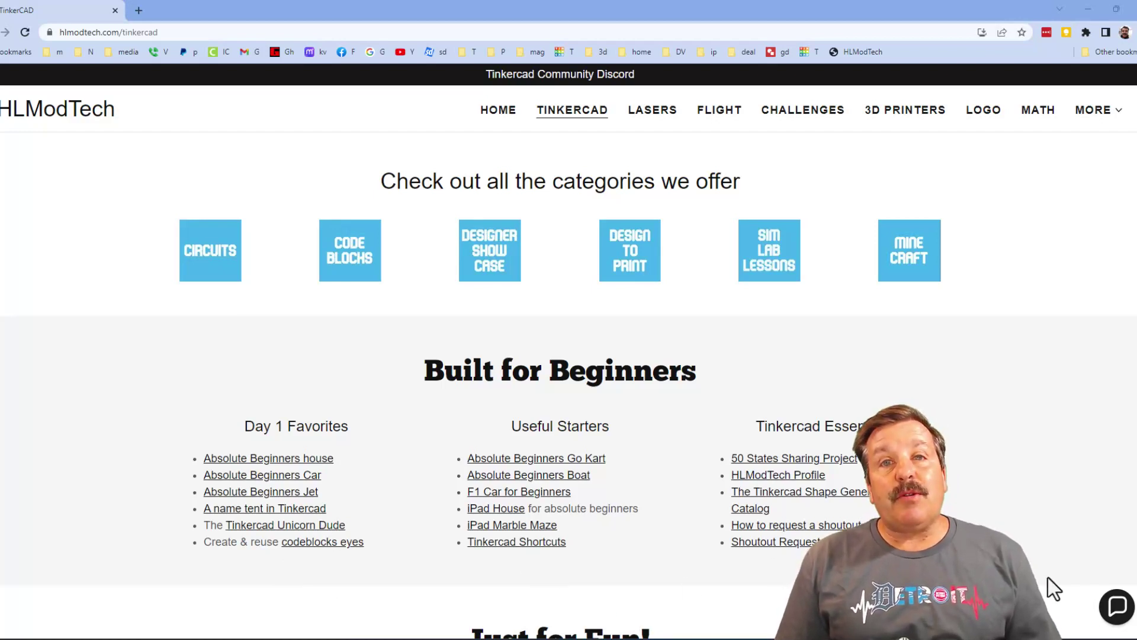
# Open the Contact Us chat panel on the HLModTech Tinkercad page, then close it
pyautogui.click(1117, 606)
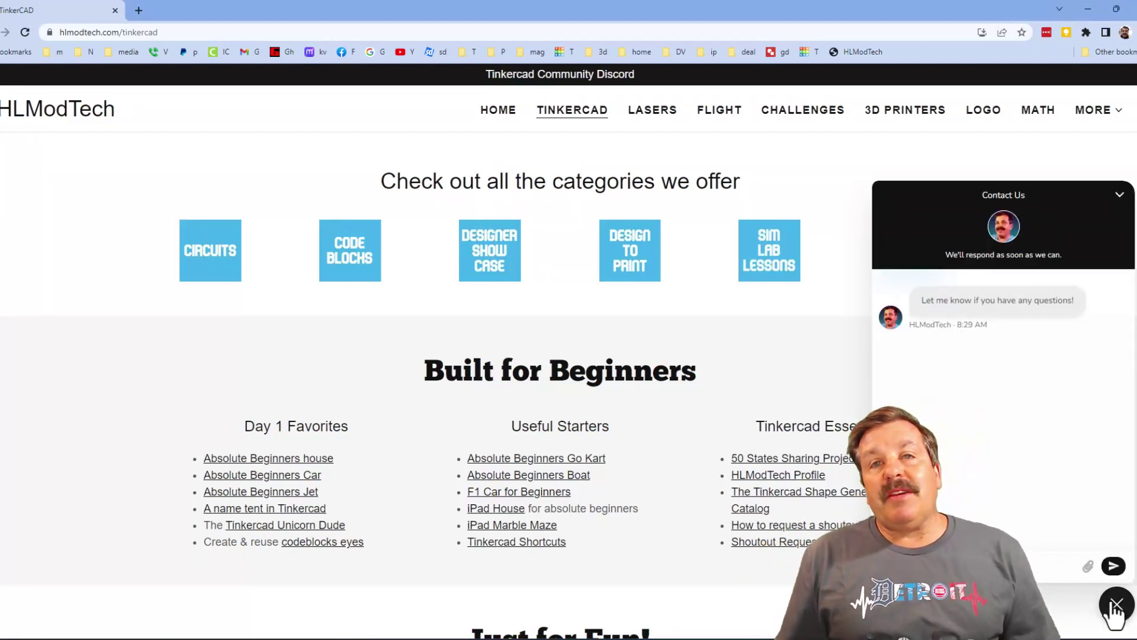
pyautogui.click(1116, 604)
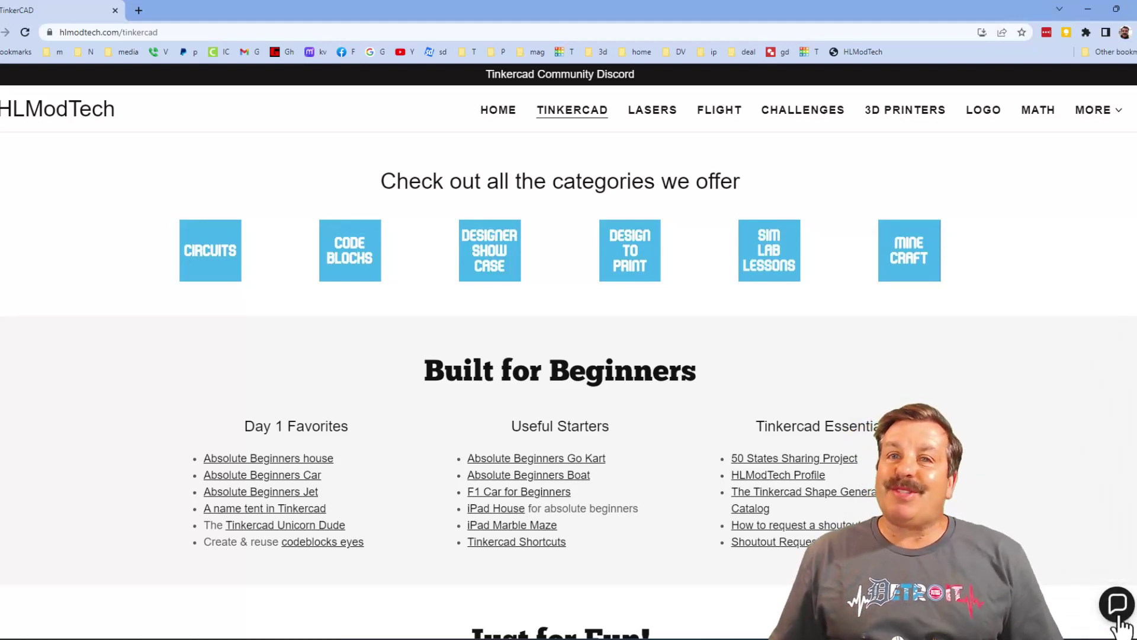
# Open the Tinkercad Community Discord invite in a new tab, then return to the HLModTech tab
pyautogui.click(567, 70)
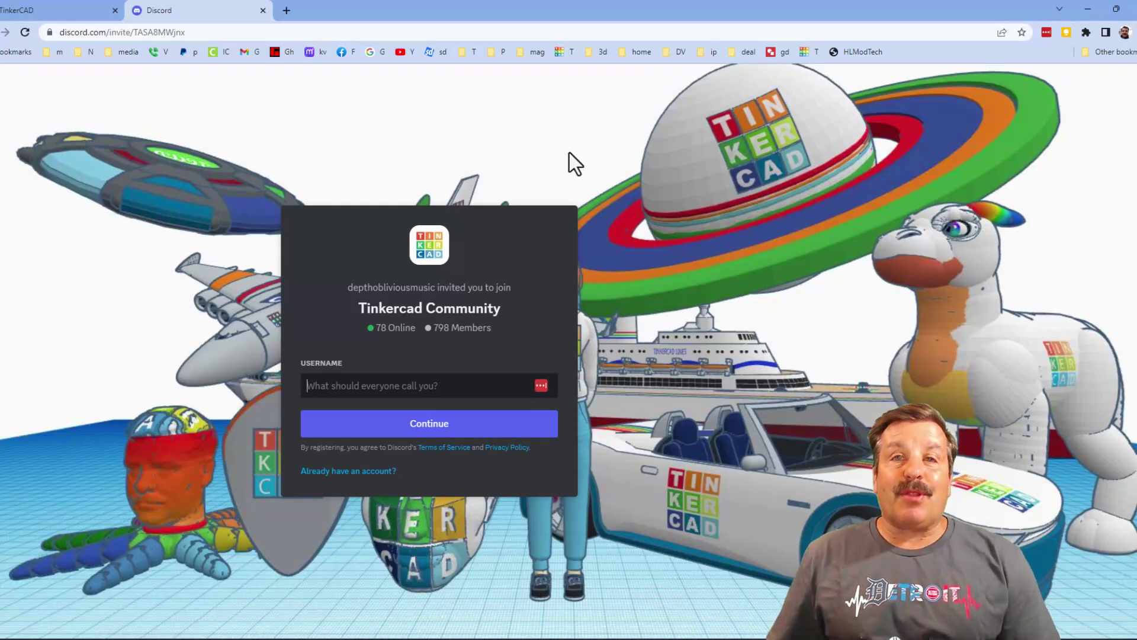
pyautogui.hotkey('ctrl', 'shift', 'Tab')
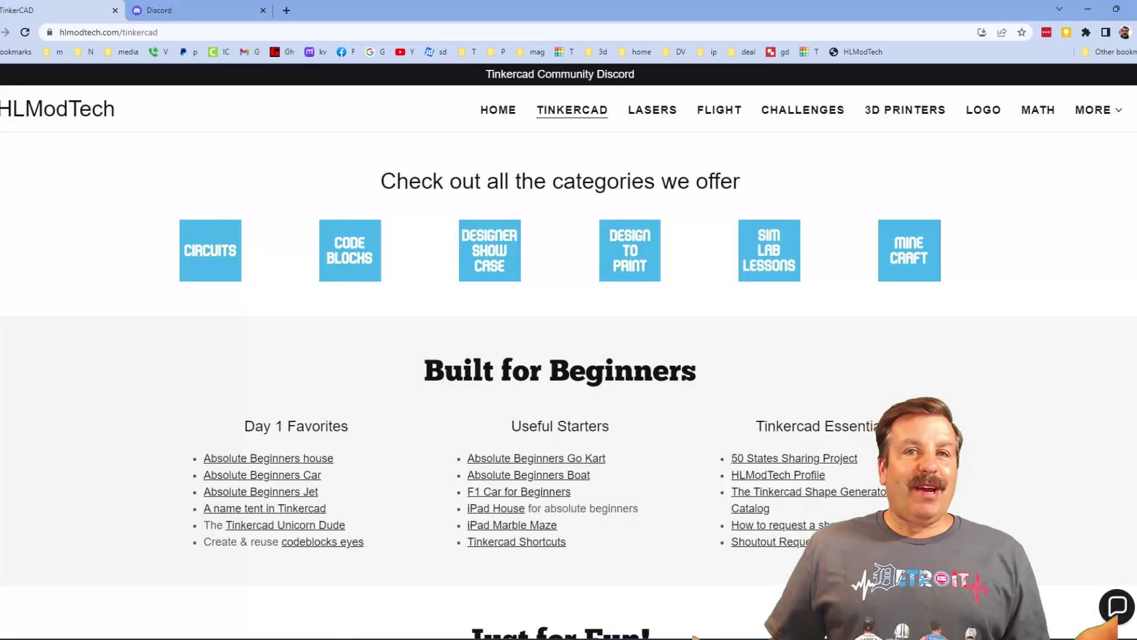